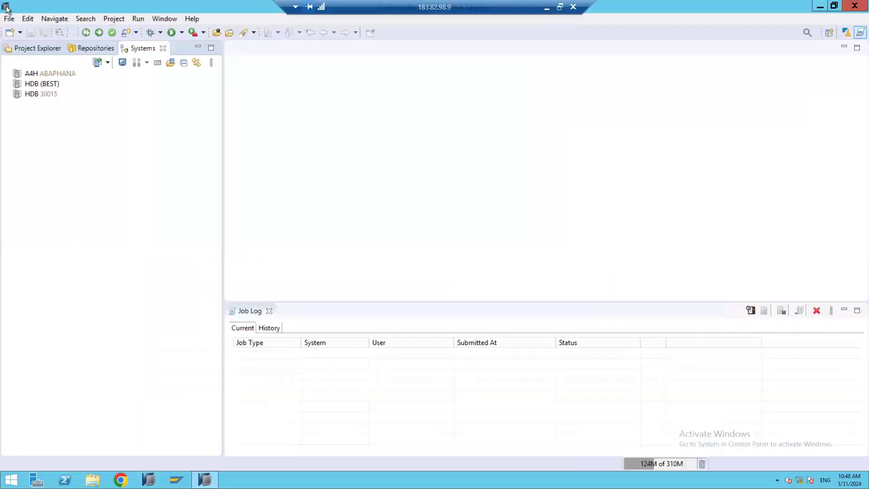
# Step: Log on to the HDB (BEST) system by entering the database user's password
pyautogui.doubleClick(46, 83)
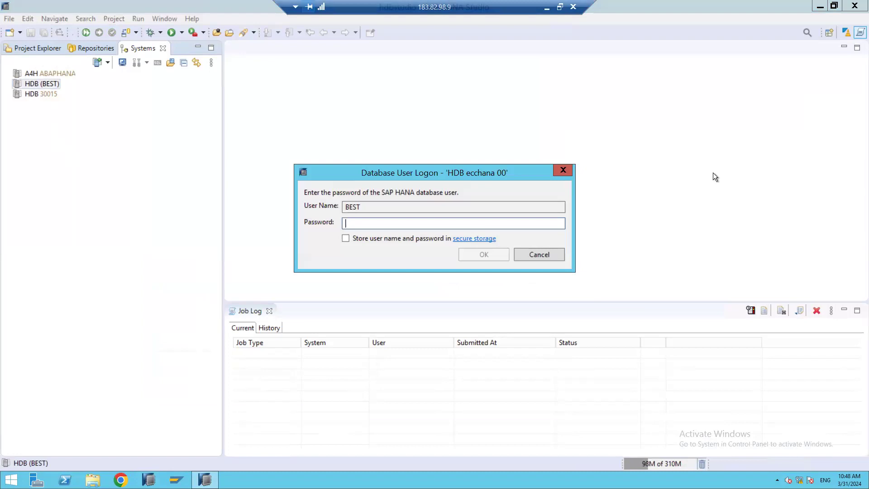
pyautogui.write('••••••••••')
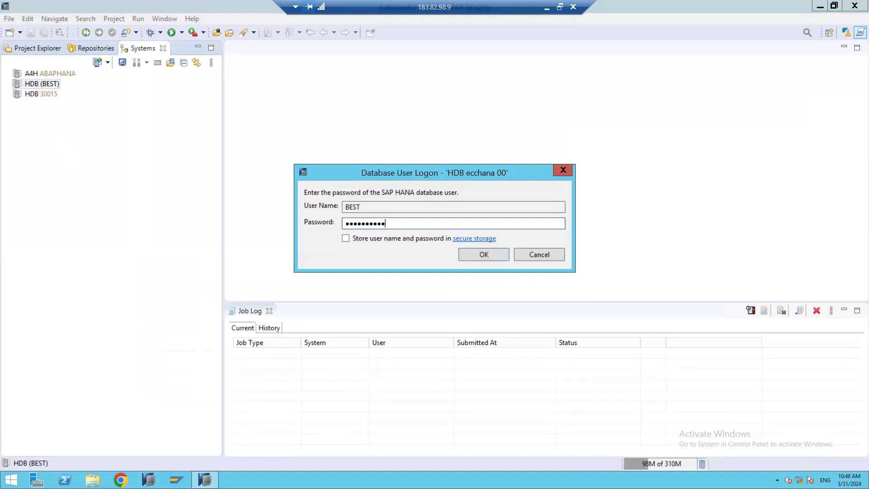
pyautogui.press('Return')
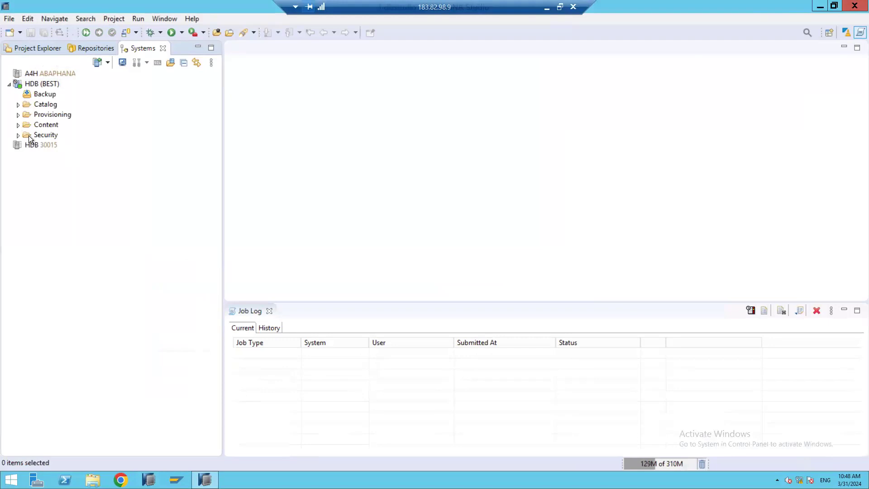
# Step: Expand the HANA_DEV_ZK package under the system's Content folder
pyautogui.click(18, 125)
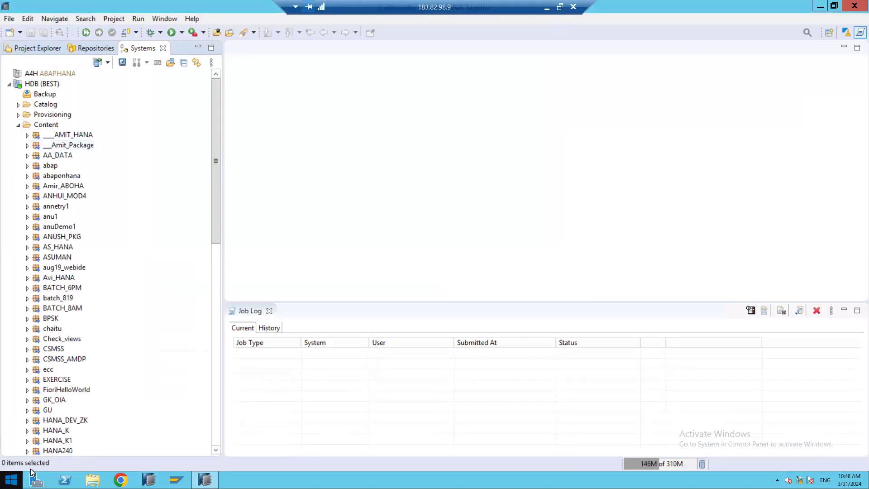
pyautogui.scroll(-2, 54, 337)
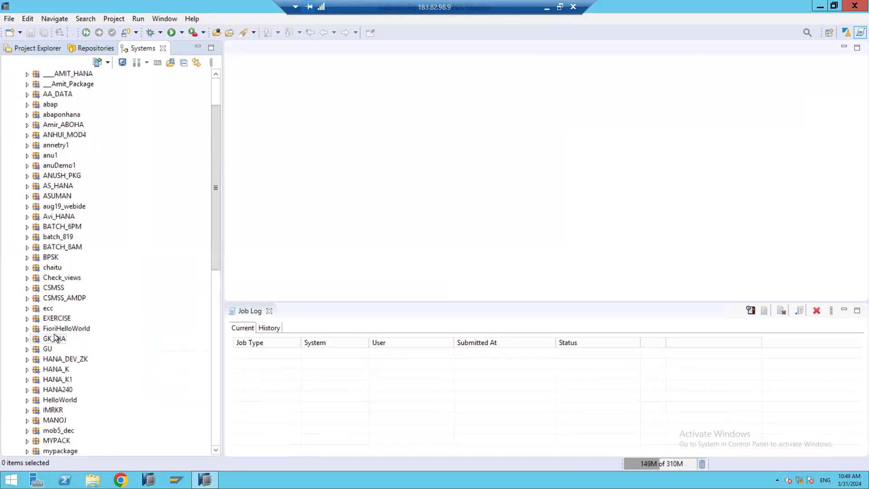
pyautogui.click(27, 360)
pyautogui.scroll(-3, 55, 337)
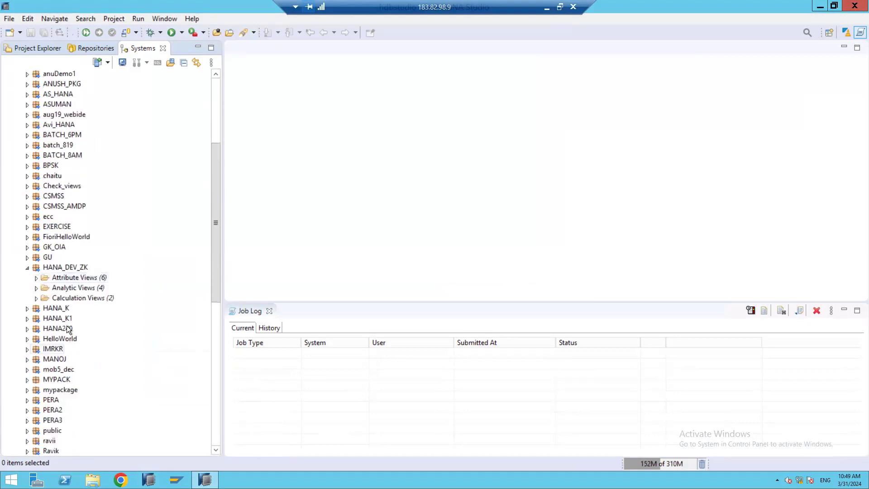
pyautogui.rightClick(73, 299)
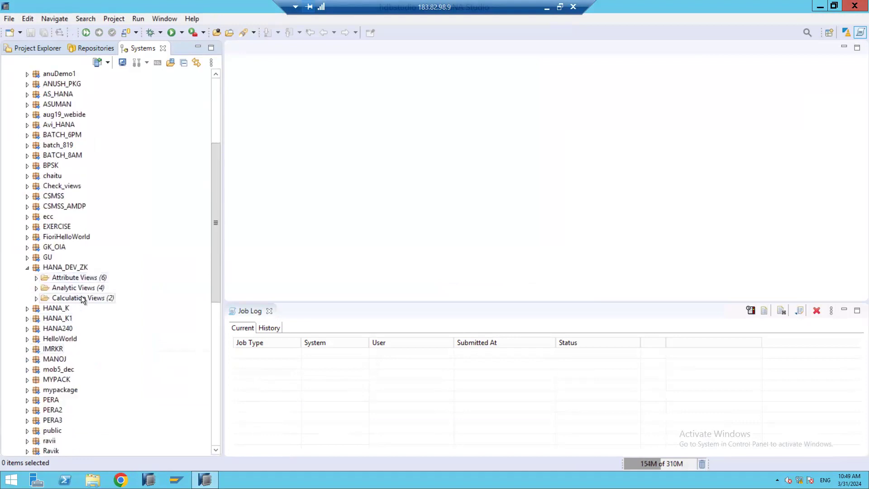
# Step: Start a new calculation view in the HANA_DEV_ZK package and name it CN_SALES_REPORT_ZK, with the same label
pyautogui.click(60, 267)
pyautogui.rightClick(60, 265)
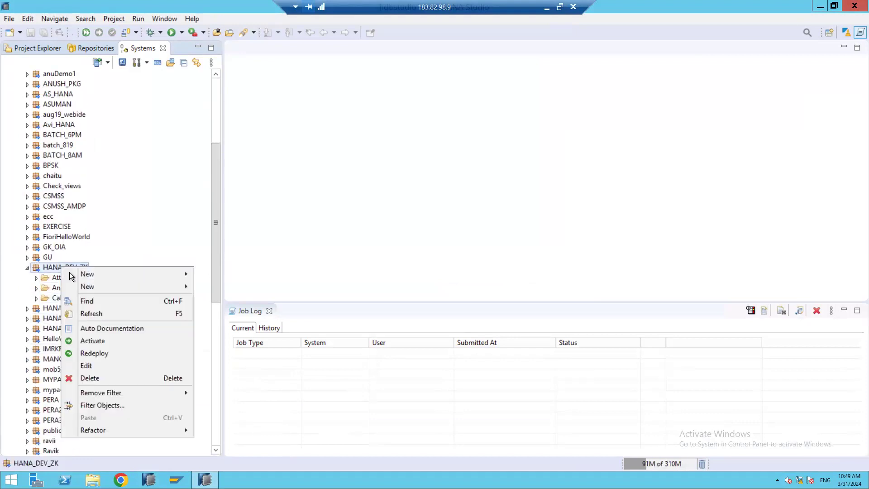
pyautogui.moveTo(91, 275)
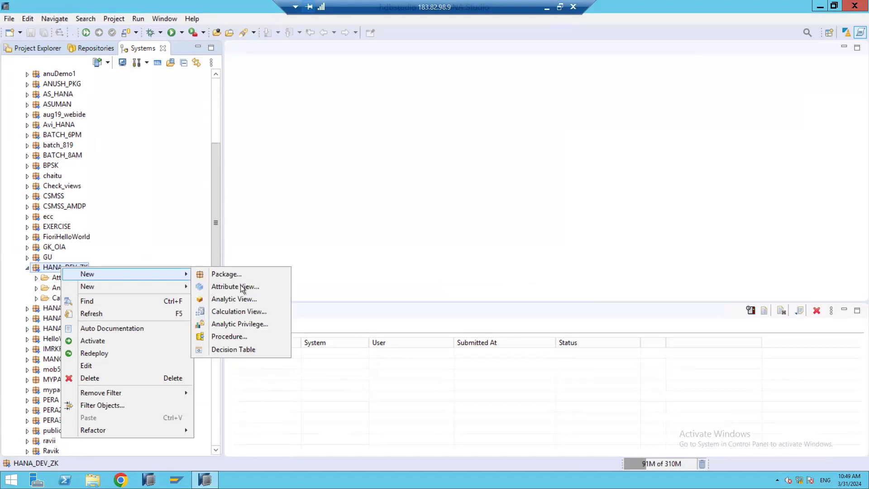
pyautogui.click(239, 311)
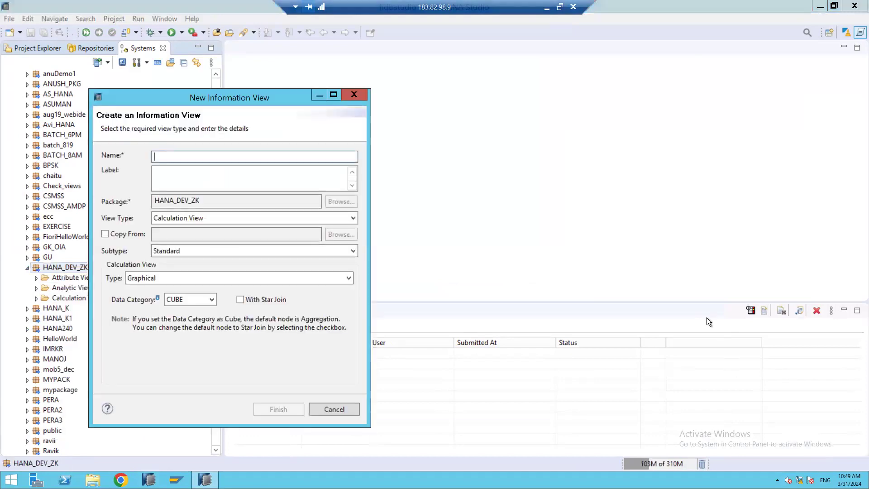
pyautogui.write('CN_SALES_REPORT_ZL')
pyautogui.press('BackSpace')
pyautogui.write('K')
pyautogui.press('Tab')
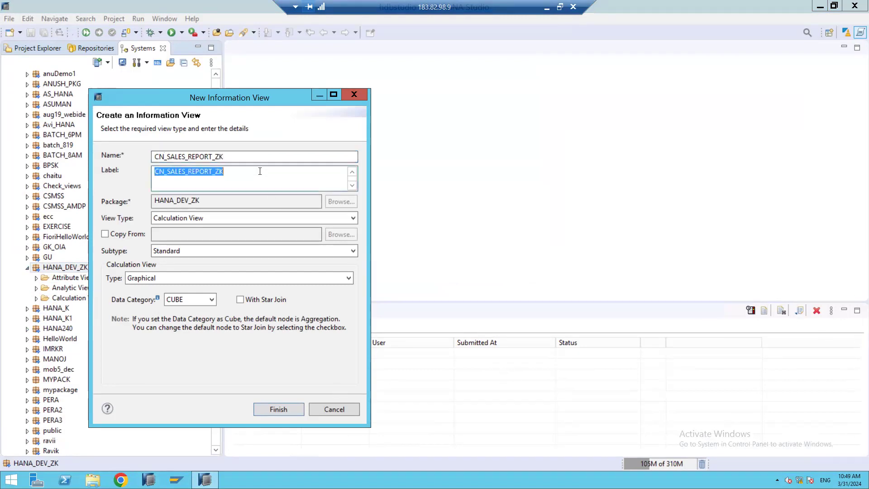
# Step: Create the calculation view with type Graphical, data category CUBE and no star join
pyautogui.click(140, 276)
pyautogui.click(142, 297)
pyautogui.click(144, 279)
pyautogui.click(144, 289)
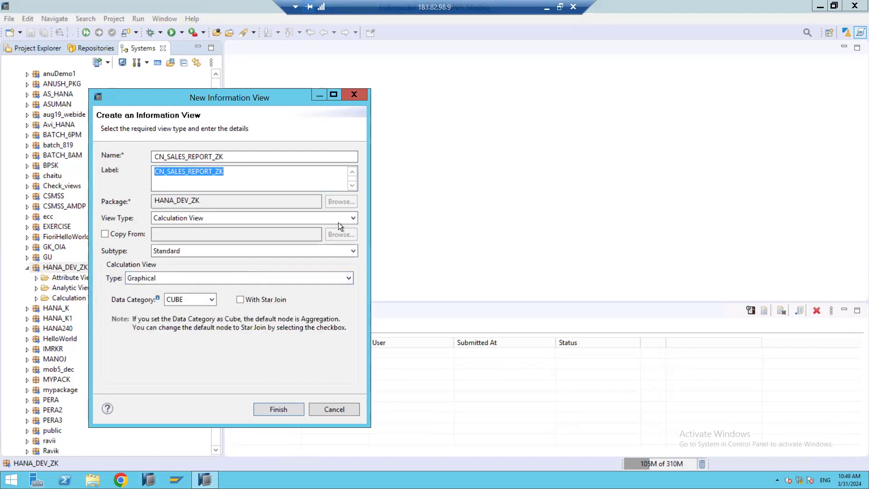
pyautogui.click(286, 411)
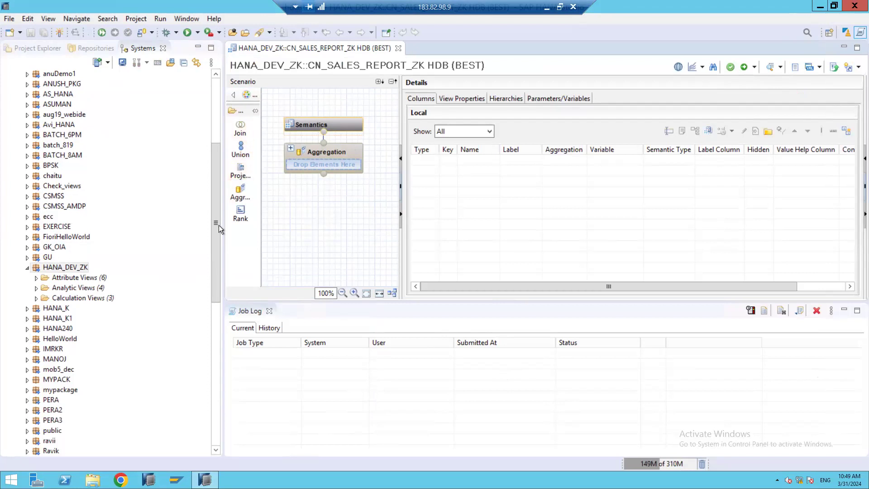
pyautogui.click(231, 144)
pyautogui.click(240, 125)
pyautogui.moveTo(240, 172)
pyautogui.mouseDown()
pyautogui.moveTo(305, 218)
pyautogui.moveTo(248, 172)
pyautogui.mouseUp()
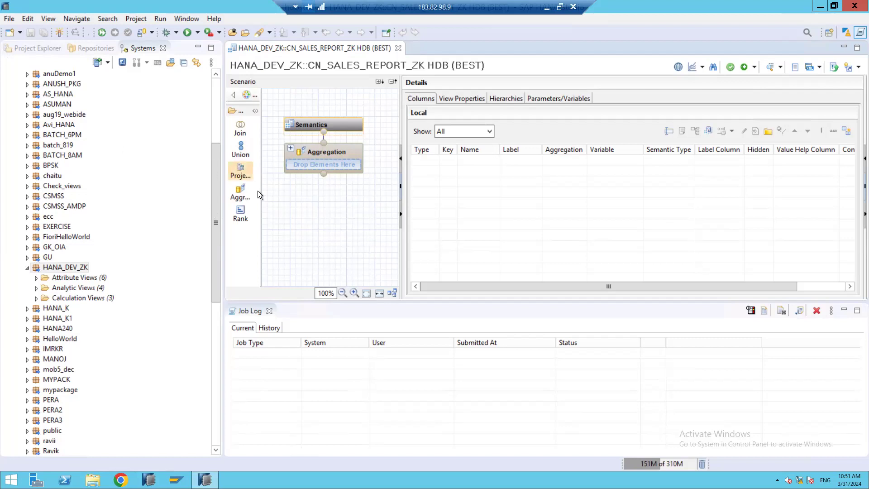
# Step: Enlarge the scenario canvas and place a projection node well below the Aggregation node
pyautogui.moveTo(410, 302); pyautogui.dragTo(412, 415)
pyautogui.moveTo(400, 157); pyautogui.dragTo(497, 170)
pyautogui.moveTo(239, 173); pyautogui.dragTo(295, 359)
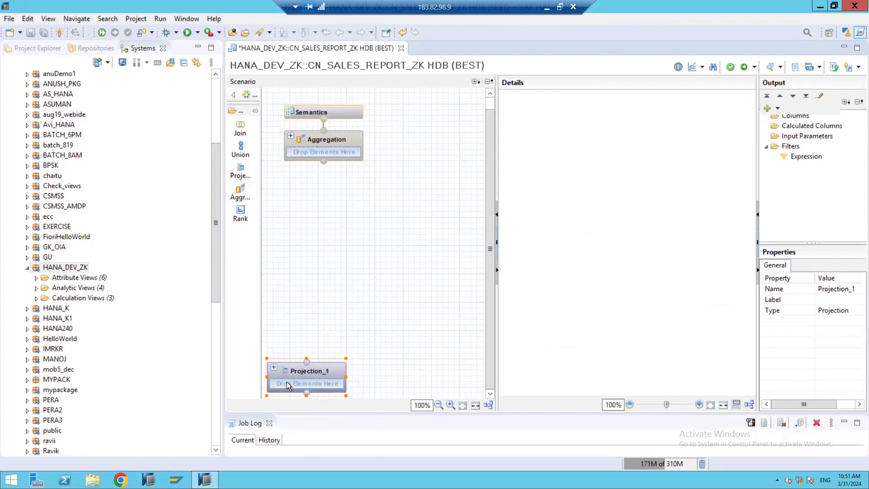
# Step: Find the VBAK (SAPABAP1) table and add it as the projection node's data source
pyautogui.click(357, 379)
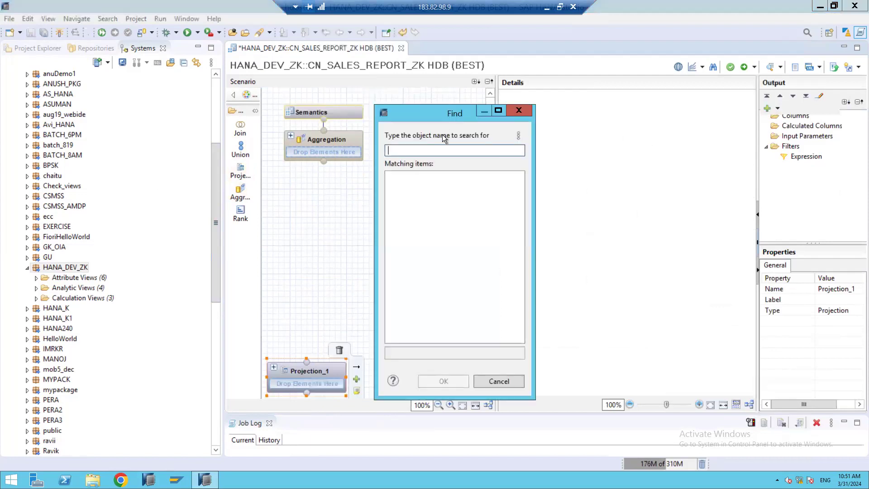
pyautogui.write('VBAK')
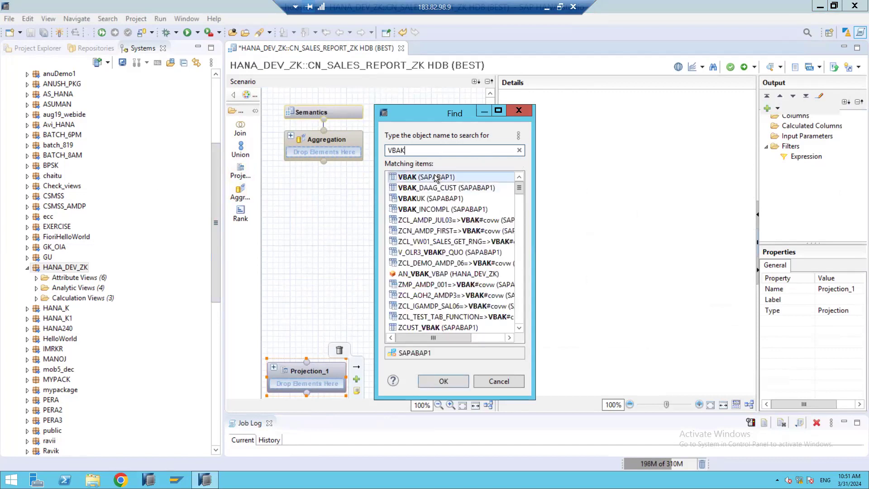
pyautogui.click(455, 380)
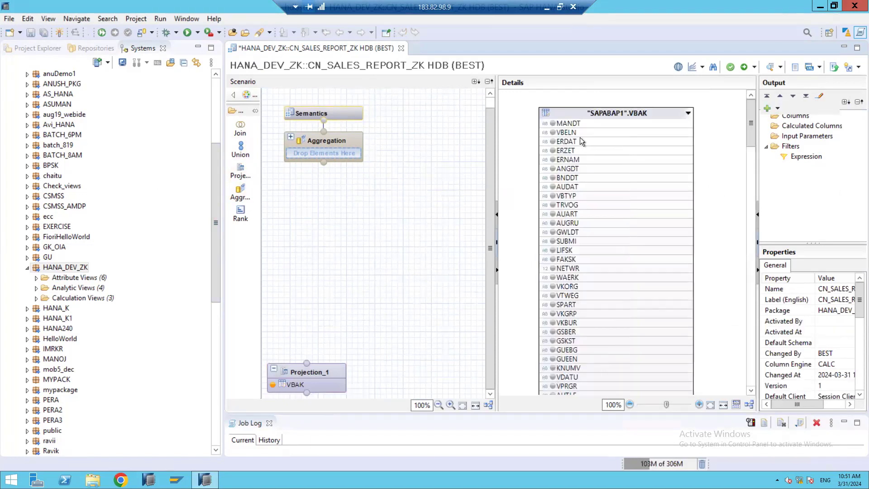
# Step: Add the VBELN and ERDAT columns of VBAK to the projection output
pyautogui.click(578, 132)
pyautogui.rightClick(577, 132)
pyautogui.click(588, 139)
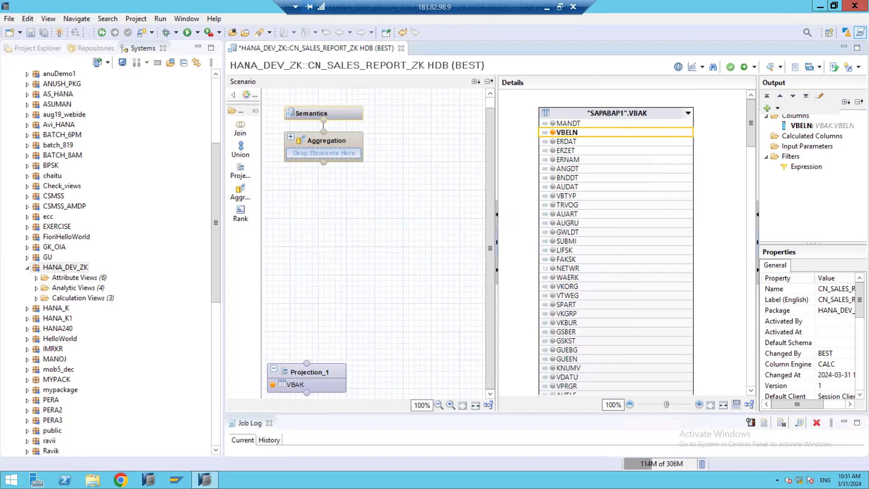
pyautogui.rightClick(574, 142)
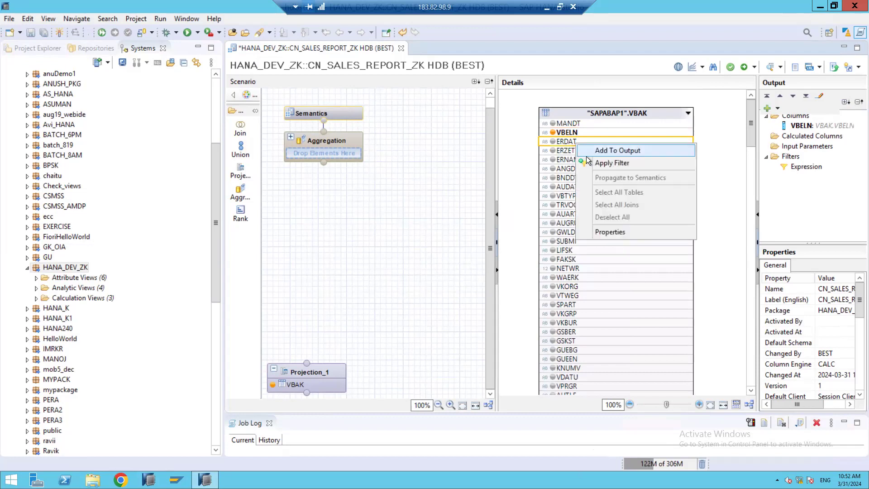
pyautogui.click(590, 151)
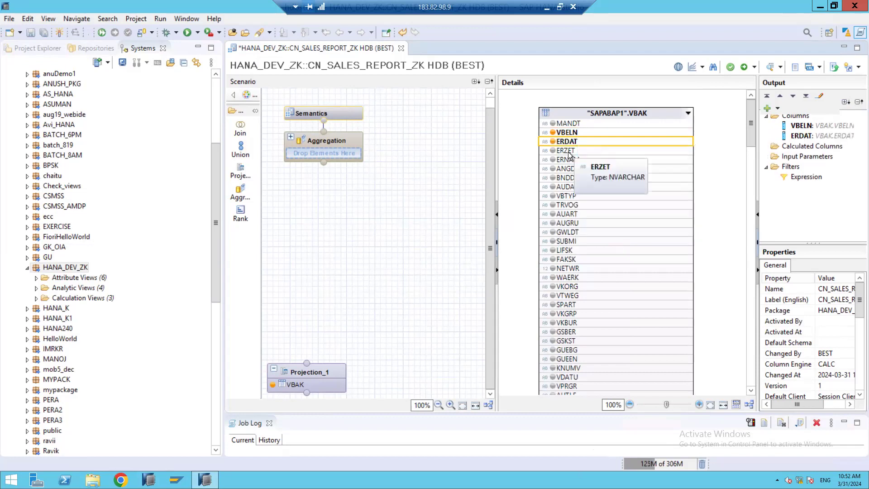
# Step: Add the MANDT column of VBAK to the projection output
pyautogui.click(582, 132)
pyautogui.rightClick(580, 135)
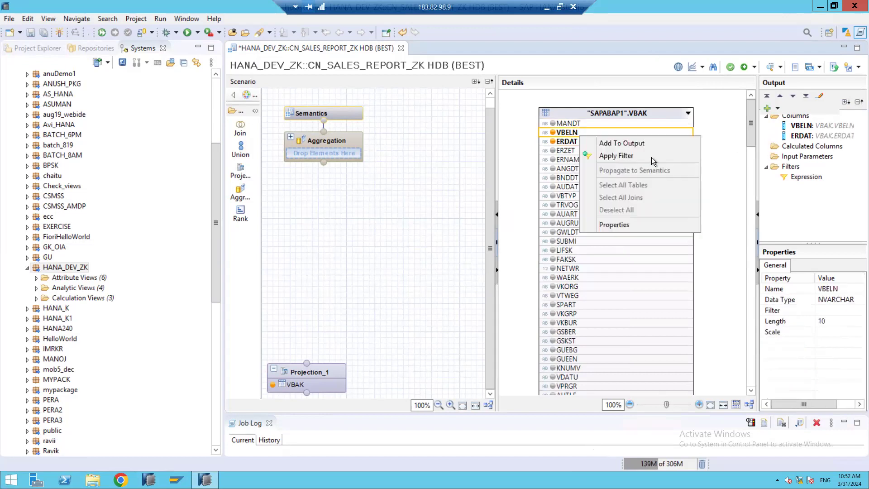
pyautogui.click(594, 123)
pyautogui.click(596, 124)
pyautogui.rightClick(596, 123)
pyautogui.click(607, 129)
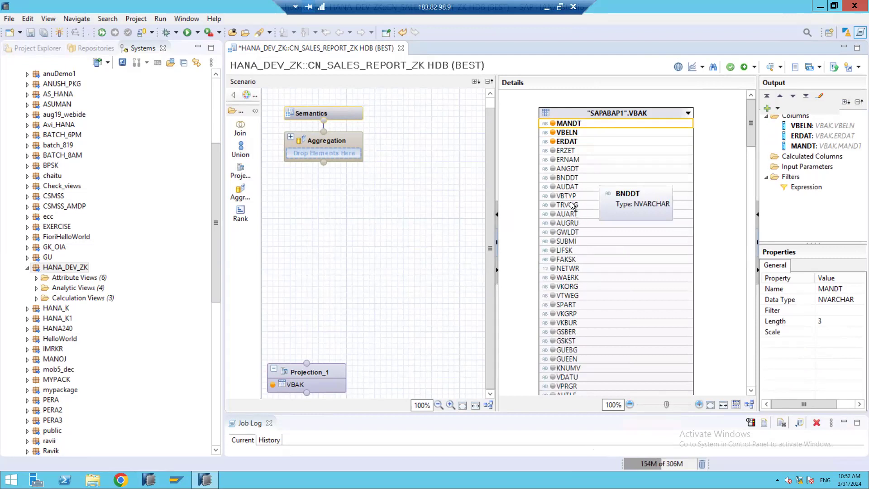
# Step: Add the AUDAT, VBTYP, AUART and AUGRU columns of VBAK to the projection output
pyautogui.rightClick(572, 184)
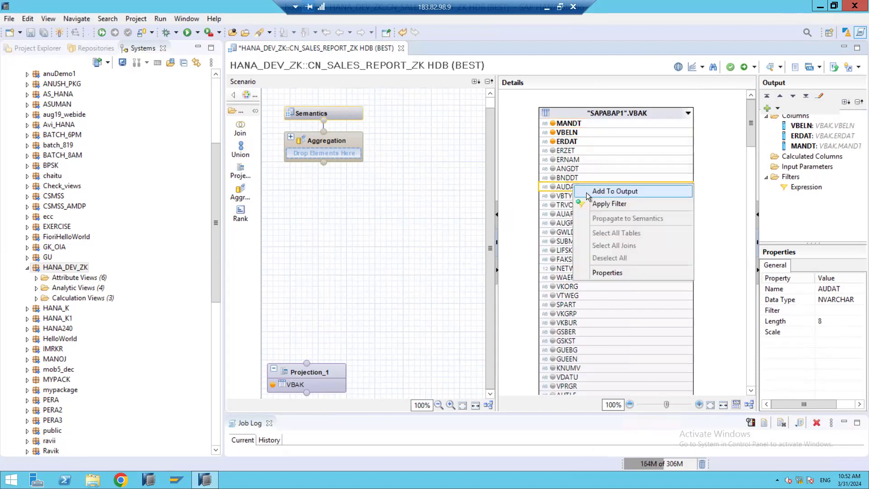
pyautogui.click(596, 190)
pyautogui.rightClick(583, 196)
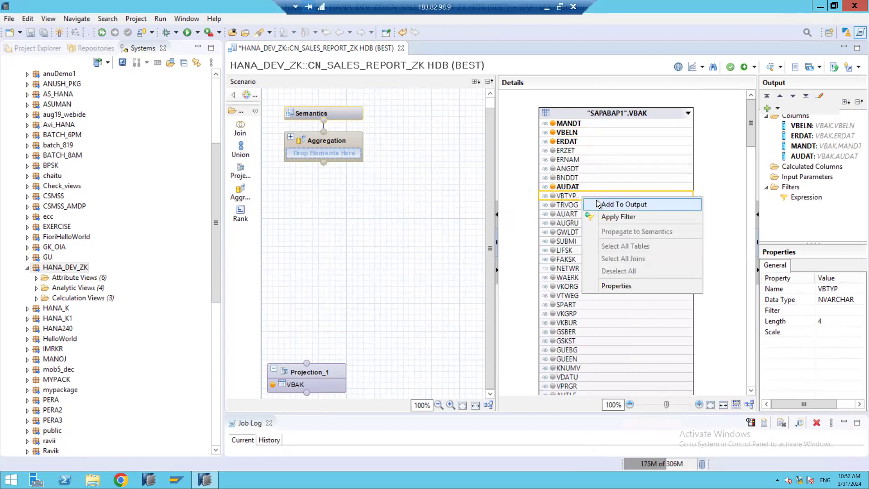
pyautogui.click(597, 204)
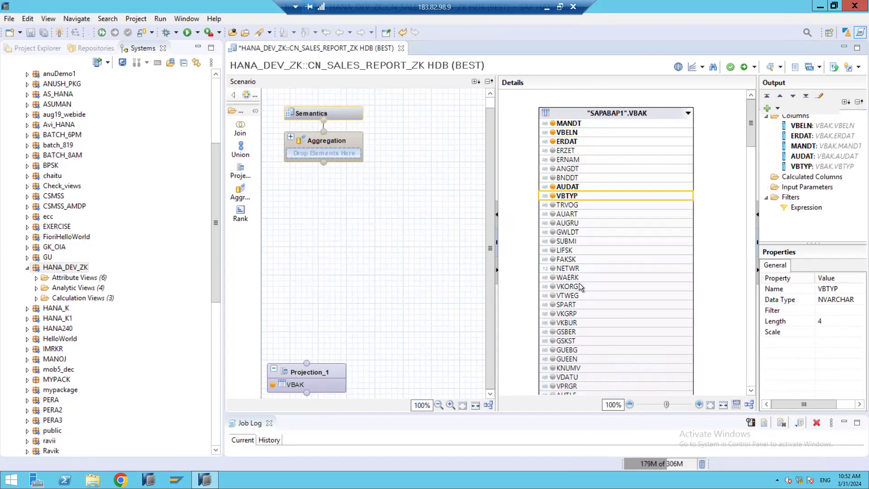
pyautogui.click(569, 268)
pyautogui.rightClick(579, 216)
pyautogui.click(585, 222)
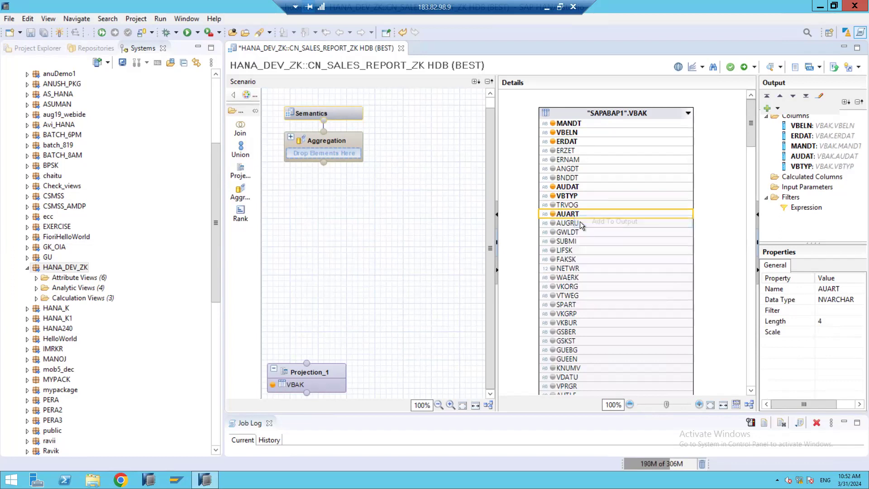
pyautogui.rightClick(580, 223)
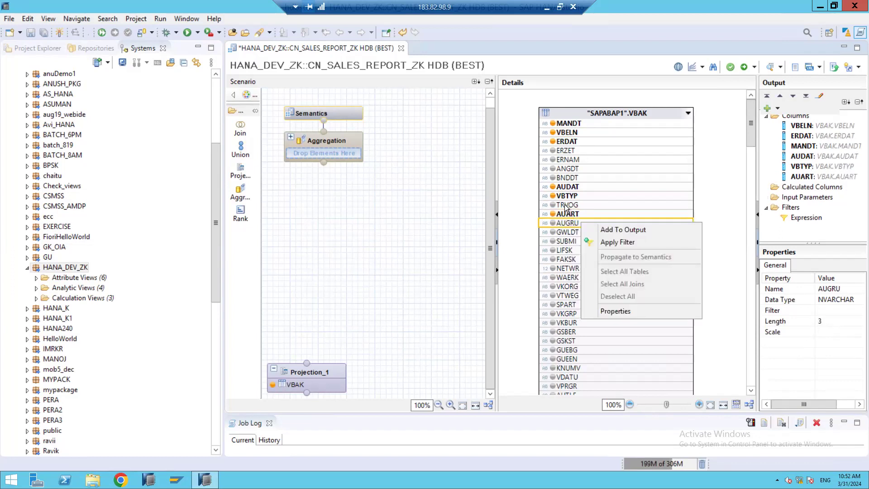
pyautogui.click(609, 231)
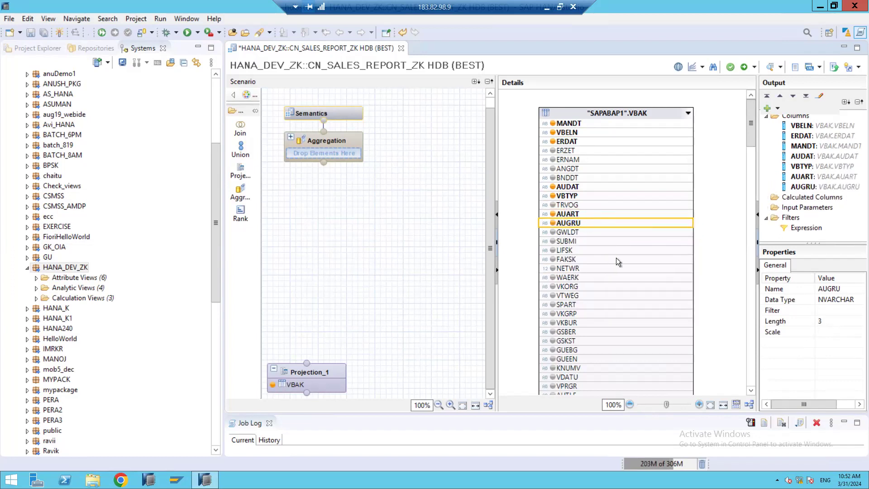
# Step: Add the NETWR, WAERK, VKORG and VTWEG columns of VBAK to the projection output
pyautogui.rightClick(581, 270)
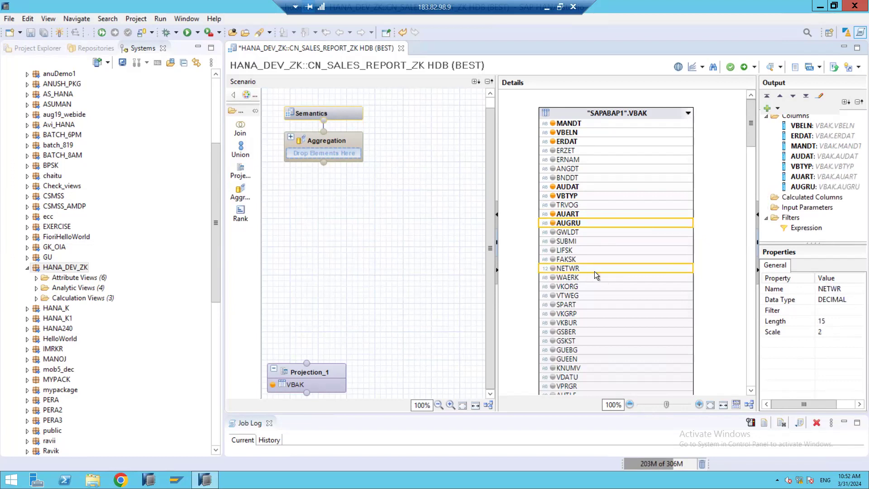
pyautogui.click(605, 276)
pyautogui.rightClick(596, 276)
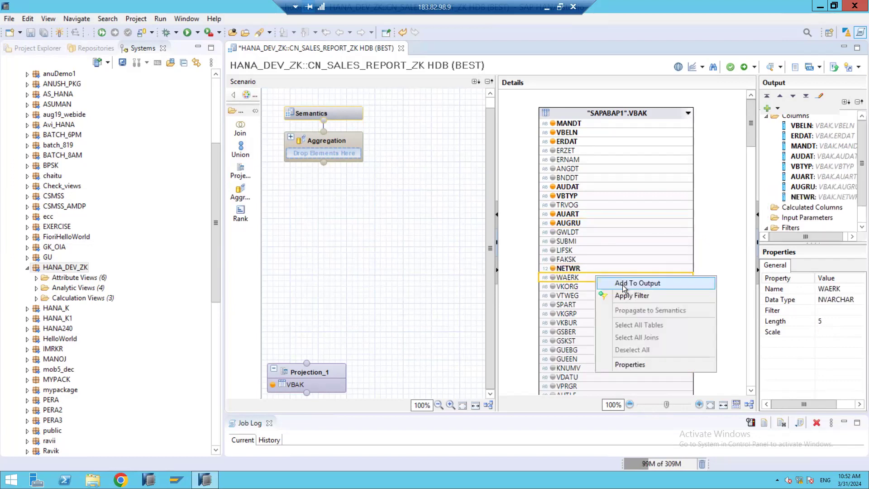
pyautogui.click(606, 283)
pyautogui.rightClick(596, 287)
pyautogui.click(606, 294)
pyautogui.rightClick(602, 299)
pyautogui.click(606, 302)
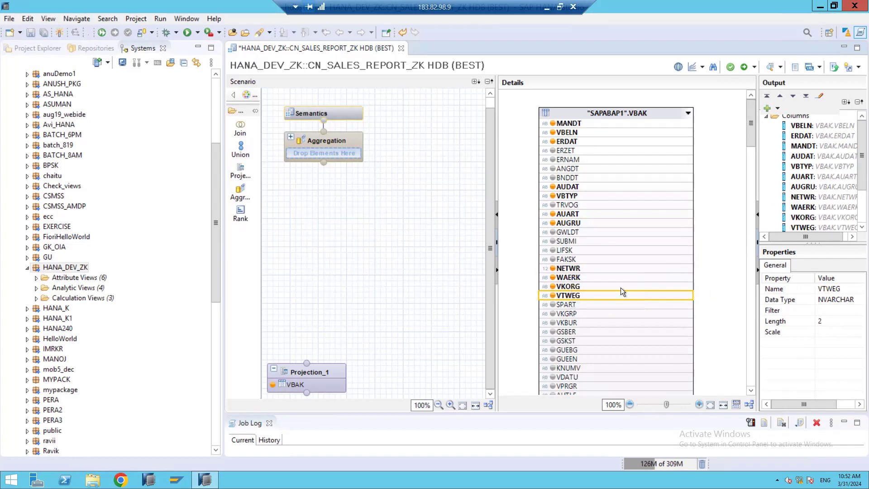
# Step: Add the SPART, VKGRP and VKBUR columns of VBAK to the projection output
pyautogui.rightClick(588, 303)
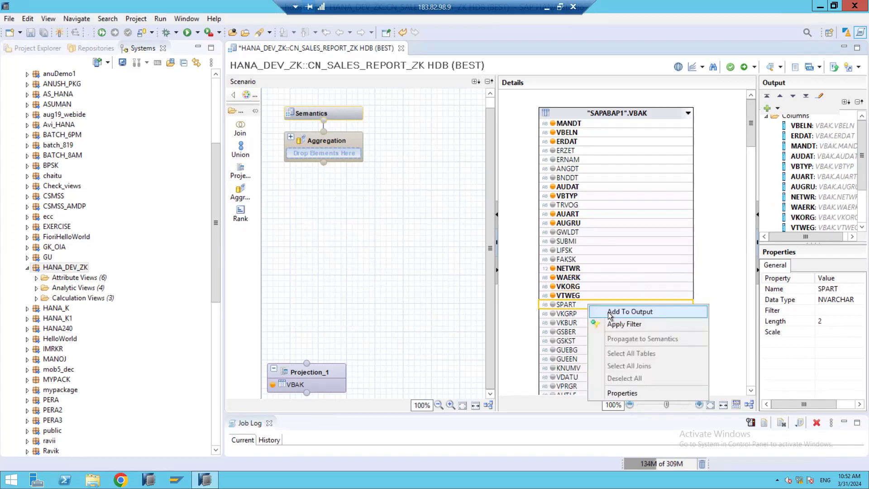
pyautogui.click(598, 312)
pyautogui.rightClick(566, 315)
pyautogui.click(567, 322)
pyautogui.rightClick(566, 323)
pyautogui.click(609, 327)
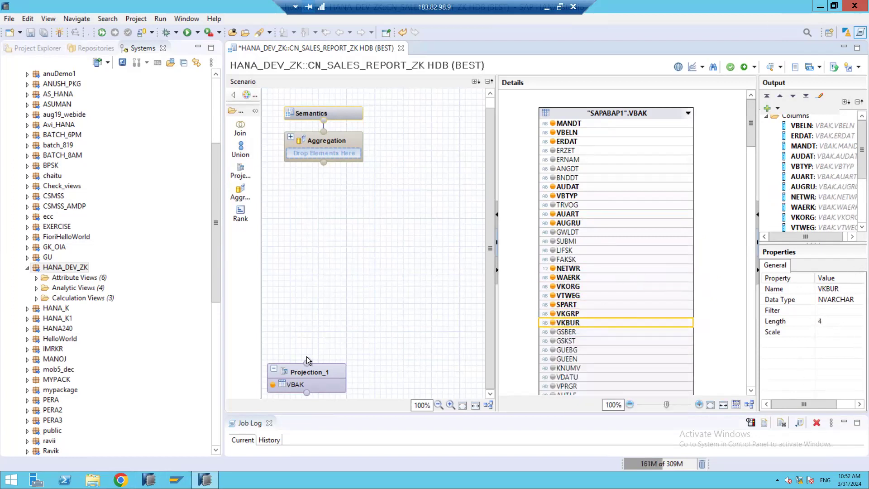
# Step: Rename the VBAK projection node as SALES_HEADER
pyautogui.click(284, 368)
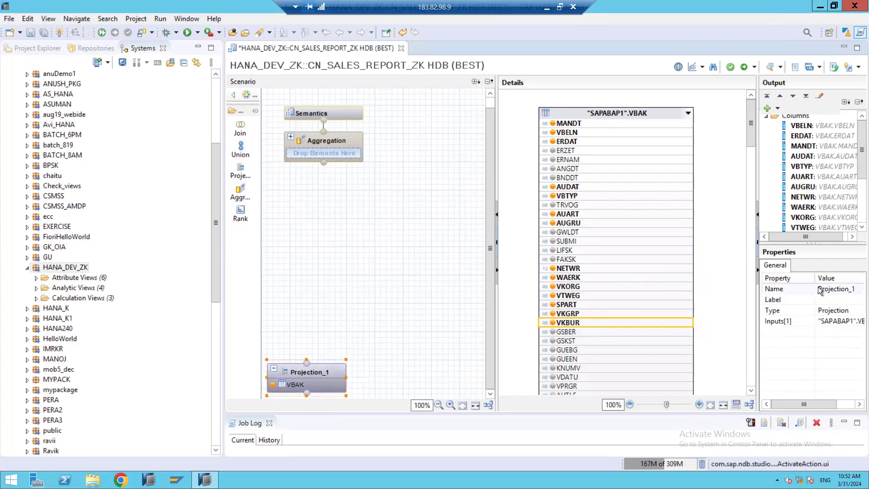
pyautogui.click(832, 290)
pyautogui.write('SALES_HEADER')
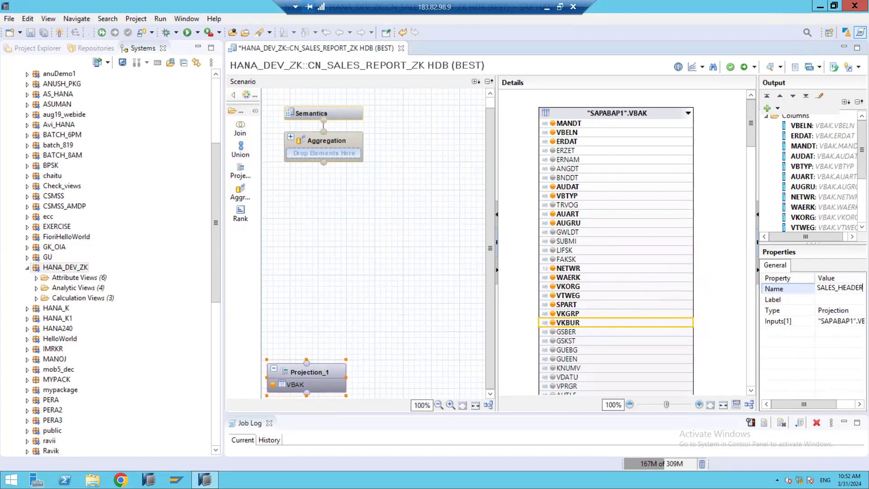
pyautogui.press('Return')
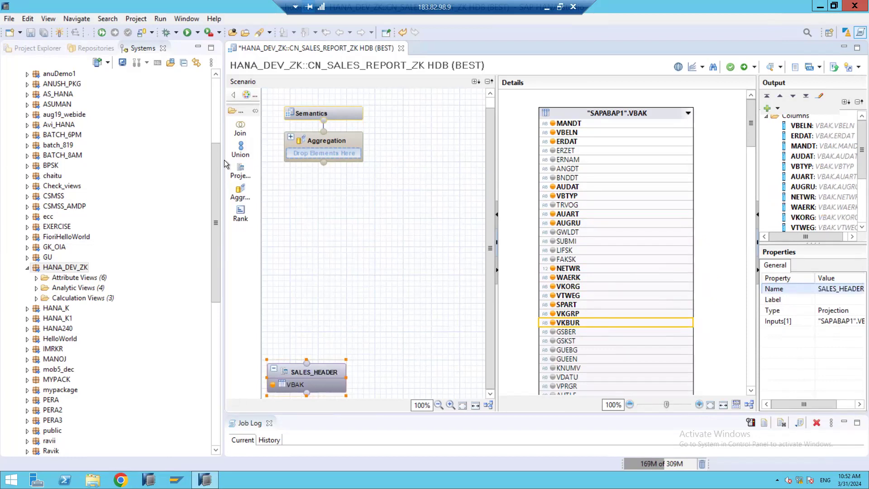
# Step: Add a second projection node beside SALES_HEADER and assign the VBAP table of schema SAPABAP1 to it
pyautogui.click(243, 174)
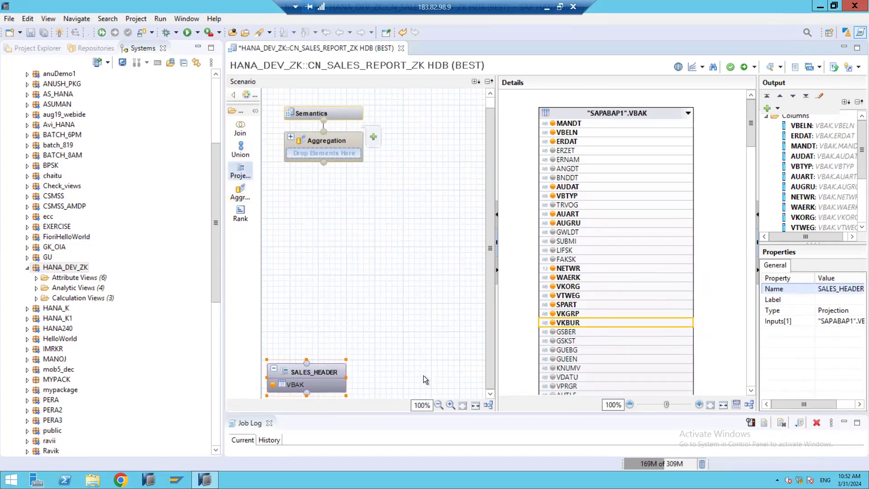
pyautogui.click(423, 376)
pyautogui.moveTo(425, 362); pyautogui.dragTo(393, 327)
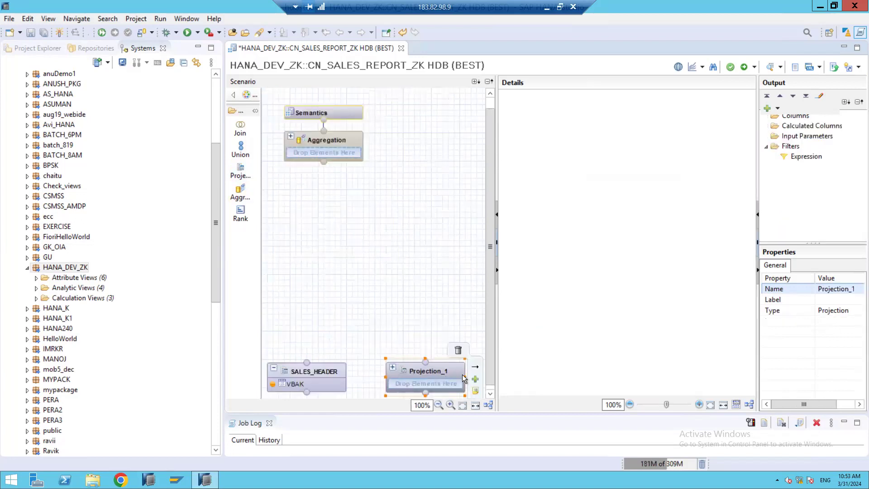
pyautogui.click(475, 379)
pyautogui.write('VBAP')
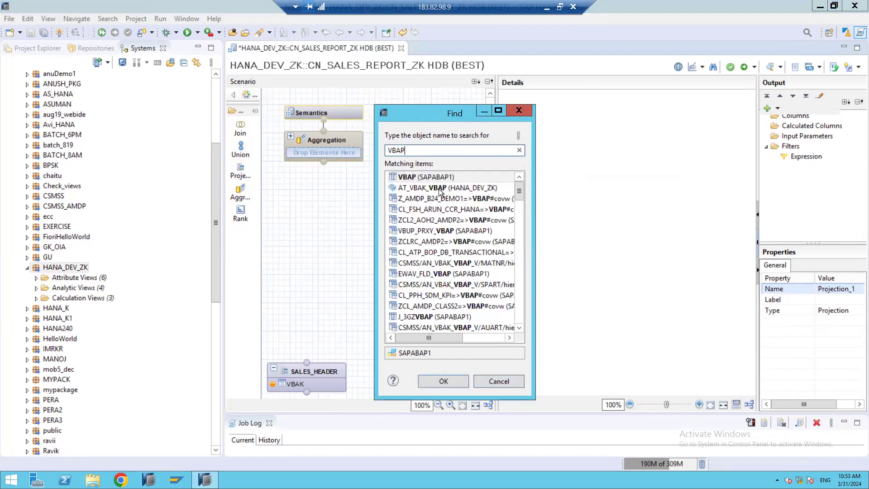
pyautogui.click(439, 177)
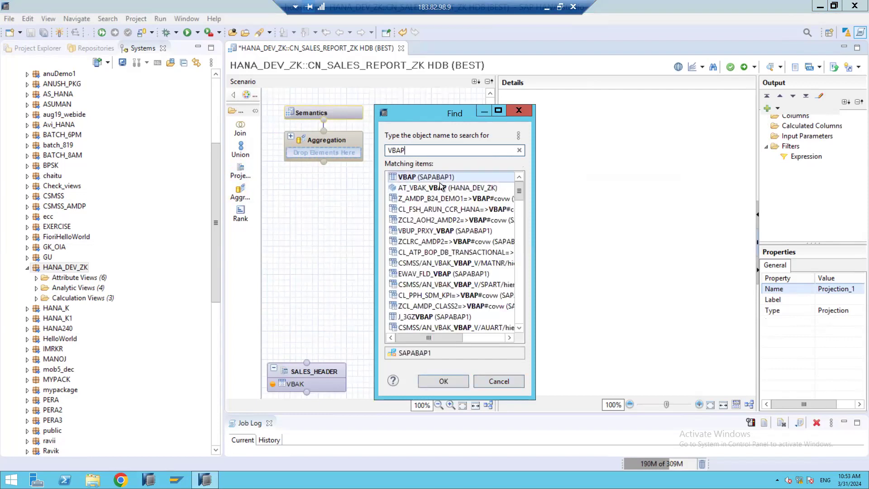
pyautogui.click(446, 381)
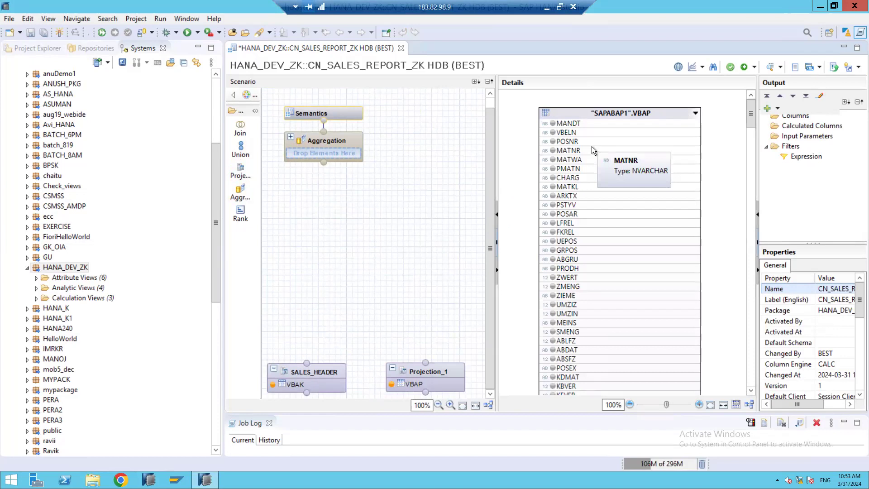
# Step: Find the KUNNR column of VBAK in the SALES_HEADER projection and add it to the output
pyautogui.click(313, 378)
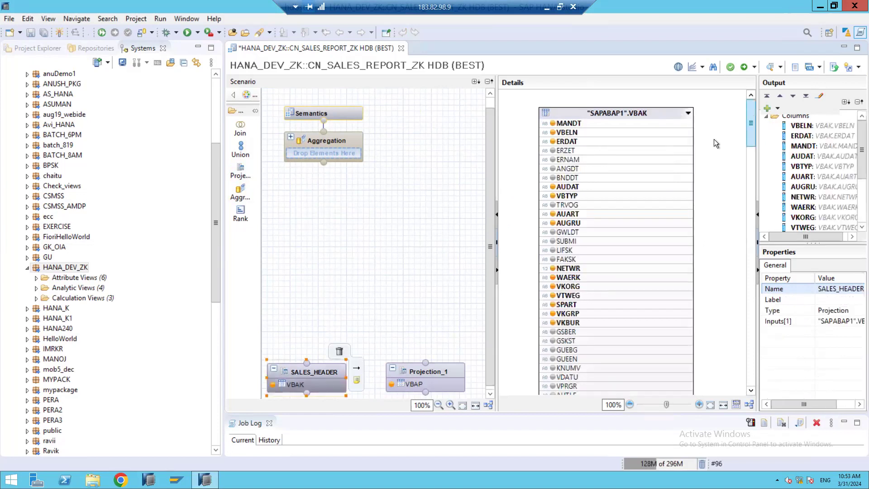
pyautogui.hotkey('ctrl', 'f')
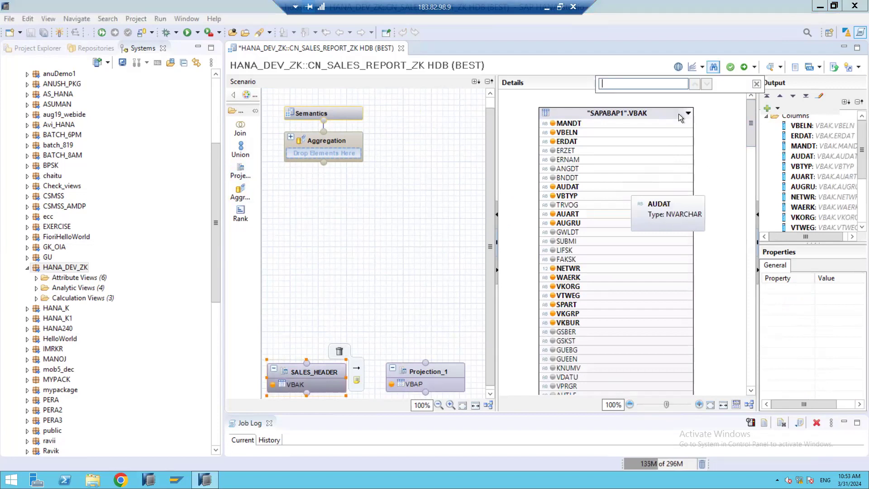
pyautogui.write('KUNN')
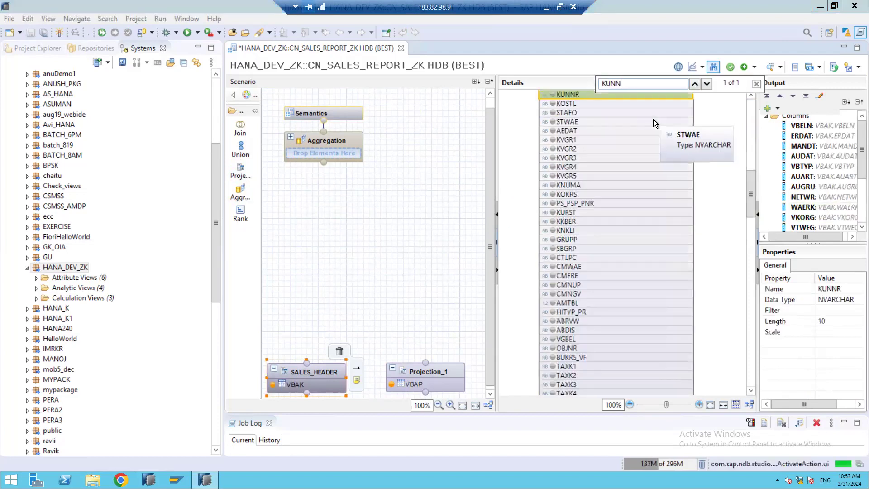
pyautogui.rightClick(589, 95)
pyautogui.click(632, 103)
# Step: Add the MANDT and VBELN columns of VBAP to the second projection's output
pyautogui.click(411, 371)
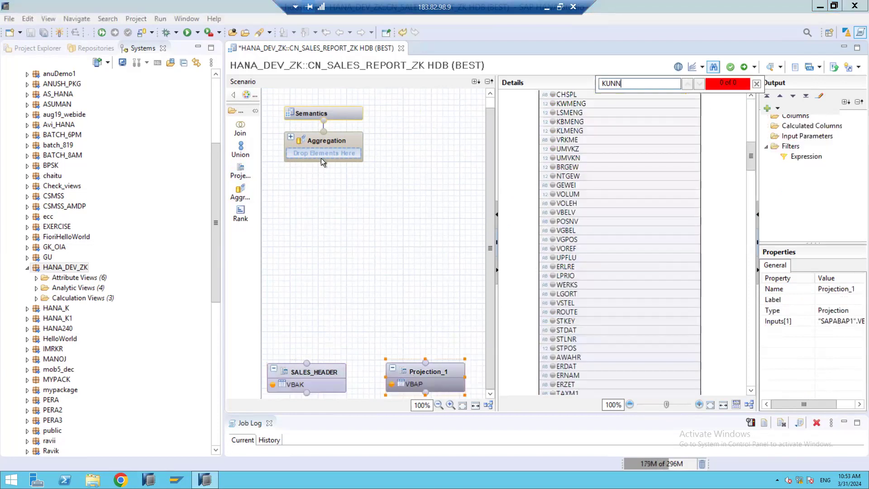
pyautogui.click(756, 83)
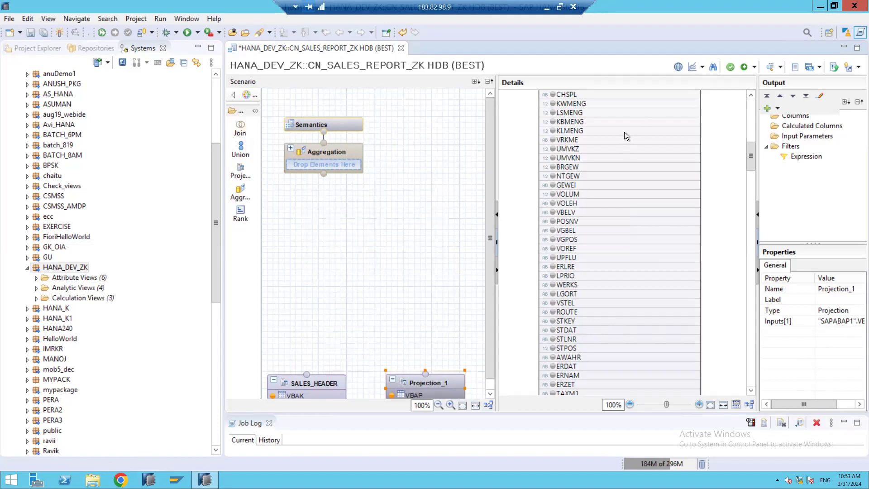
pyautogui.moveTo(751, 156); pyautogui.dragTo(706, 108)
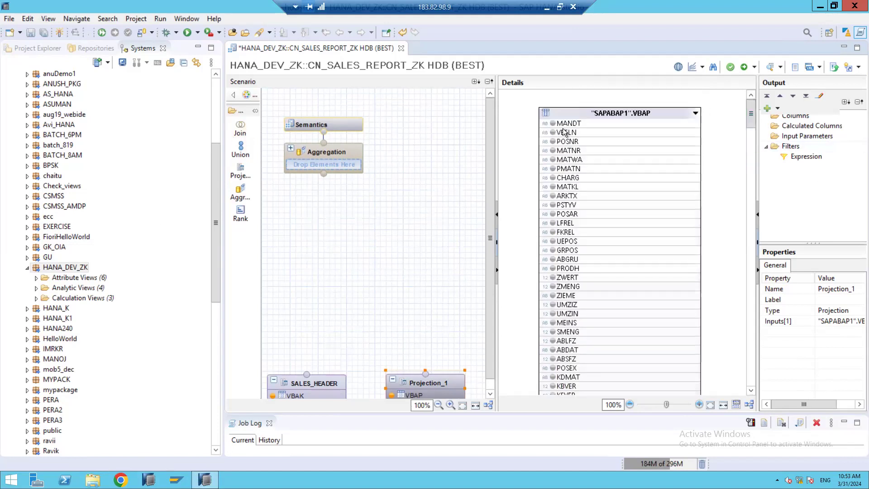
pyautogui.rightClick(580, 137)
pyautogui.click(583, 131)
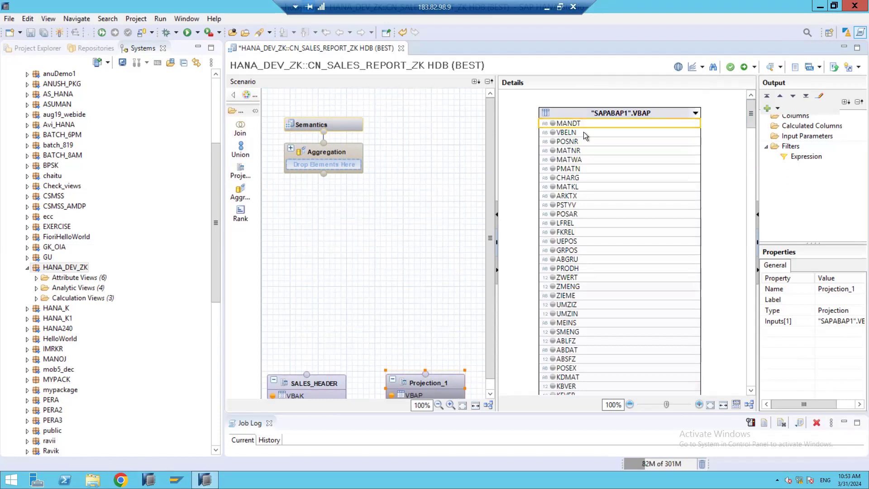
pyautogui.rightClick(588, 132)
pyautogui.click(587, 141)
# Step: Add the POSNR, MATNR and CHARG columns of VBAP to the projection output
pyautogui.rightClick(588, 144)
pyautogui.click(603, 151)
pyautogui.rightClick(591, 151)
pyautogui.click(611, 160)
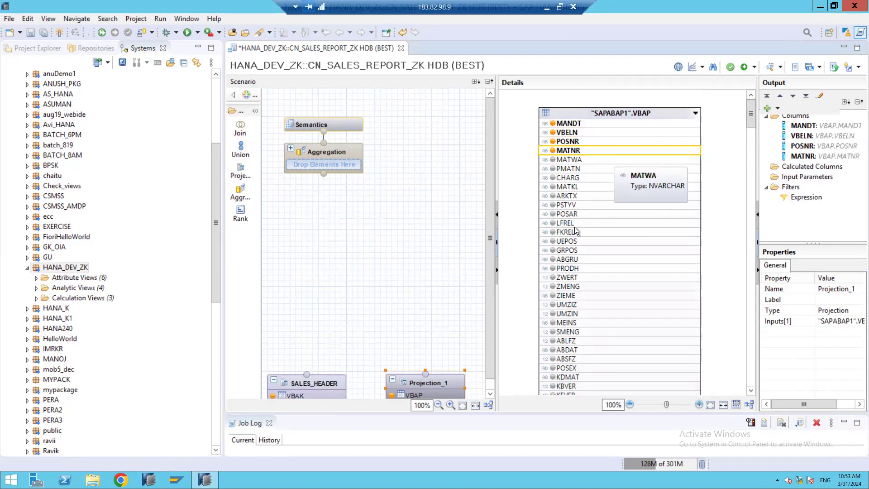
pyautogui.rightClick(578, 177)
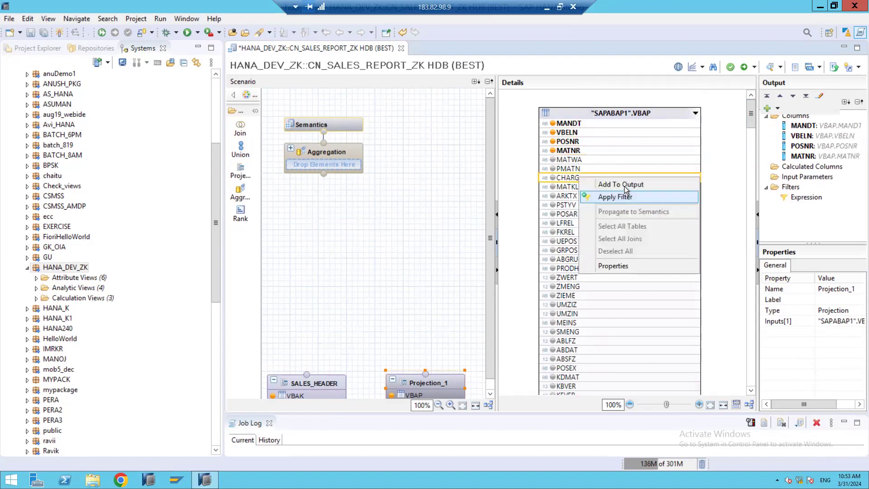
pyautogui.click(624, 186)
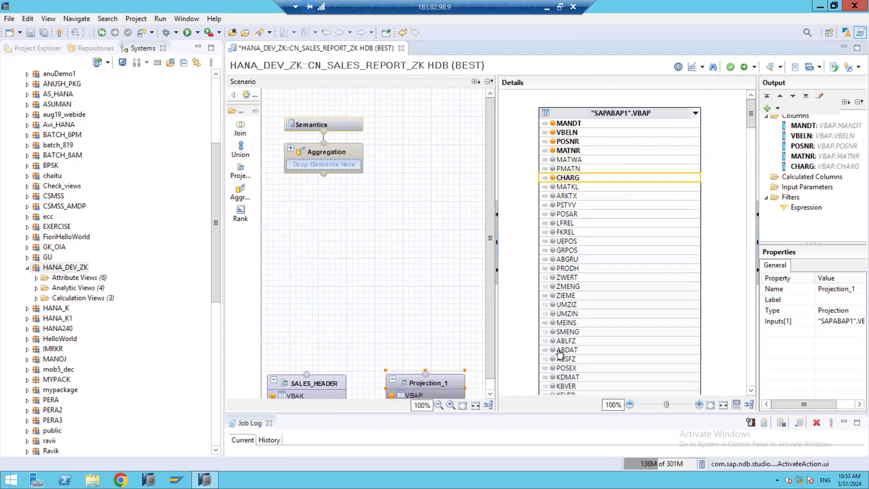
# Step: Add the ABGRU, PRODH and ZWERT columns of VBAP to the projection output
pyautogui.click(570, 259)
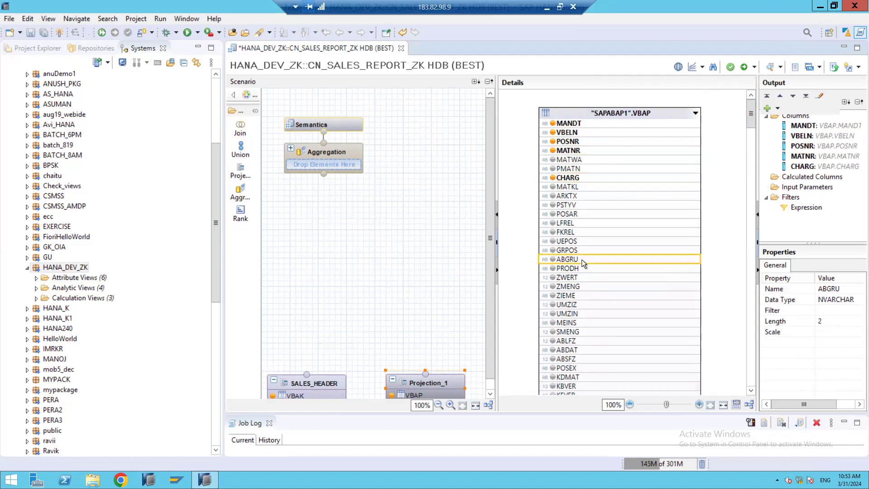
pyautogui.rightClick(583, 264)
pyautogui.click(612, 267)
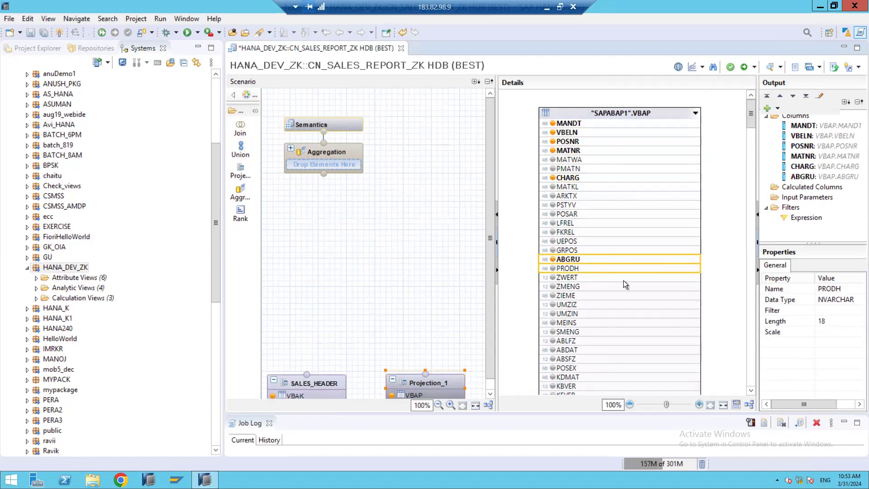
pyautogui.rightClick(580, 268)
pyautogui.click(597, 272)
pyautogui.rightClick(598, 278)
pyautogui.click(613, 285)
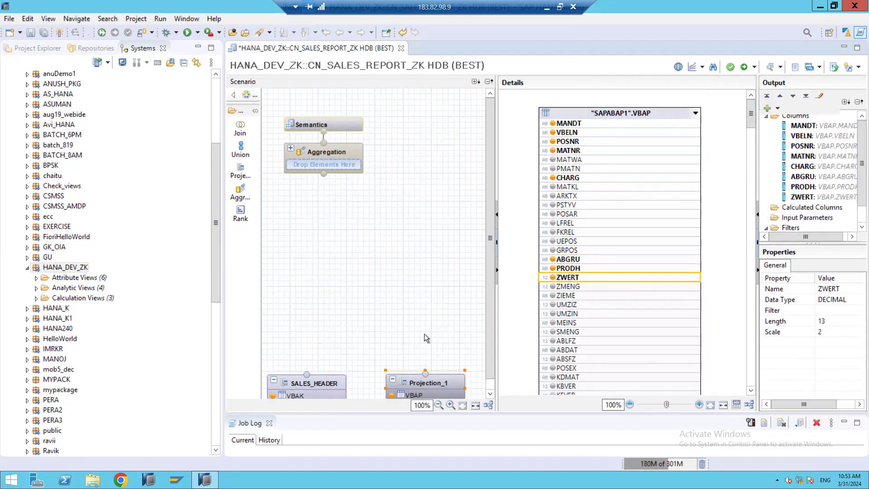
# Step: Rename the VBAP projection node as SALES_ITEM and save the calculation view
pyautogui.click(432, 382)
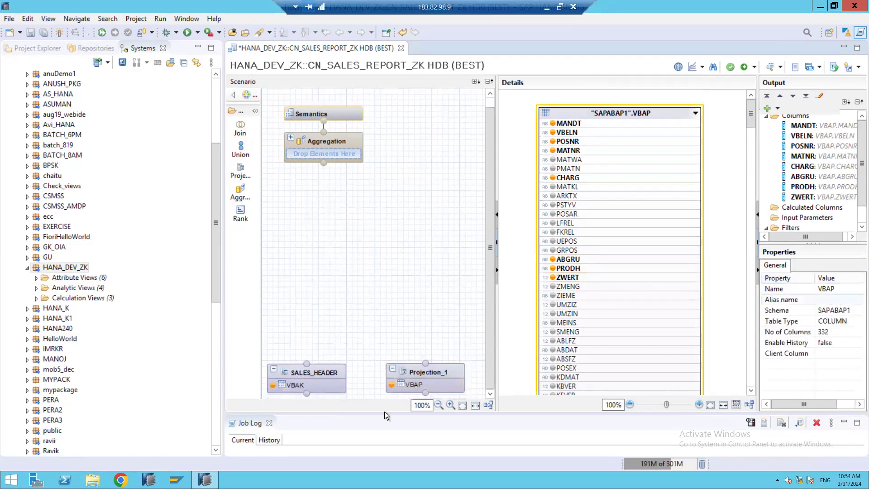
pyautogui.click(420, 371)
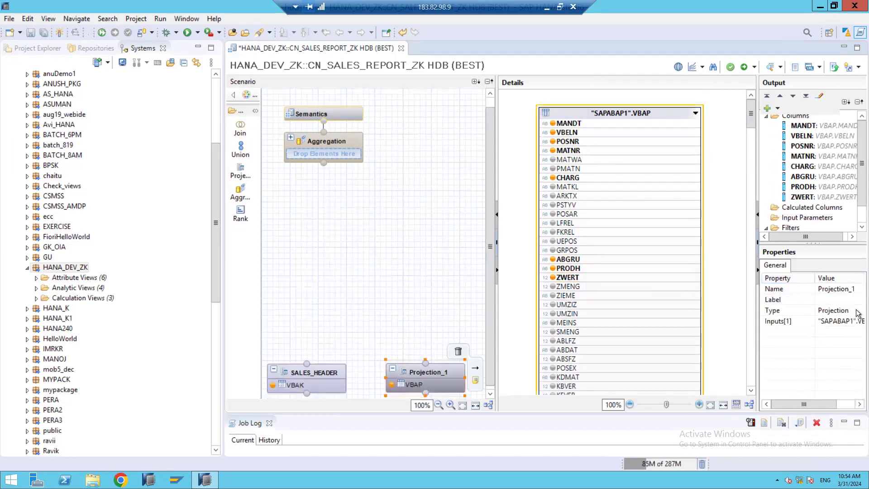
pyautogui.click(840, 290)
pyautogui.write('SAL')
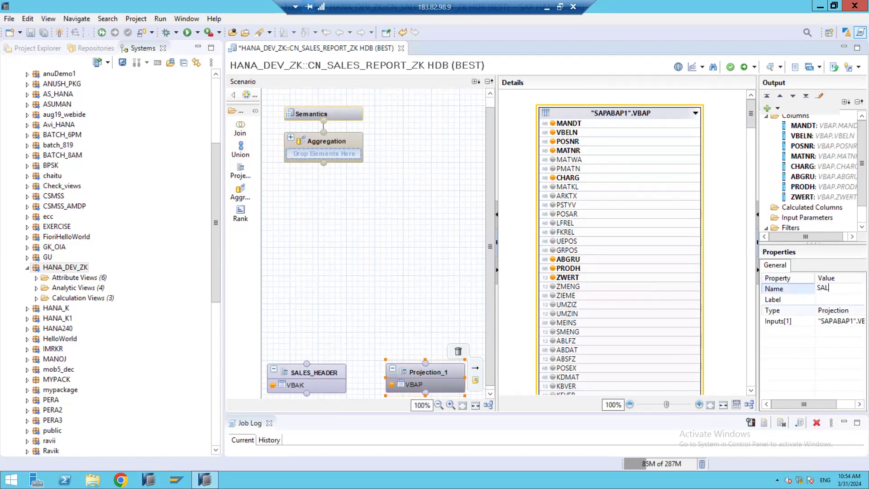
pyautogui.write('ES_ITEM')
pyautogui.click(421, 269)
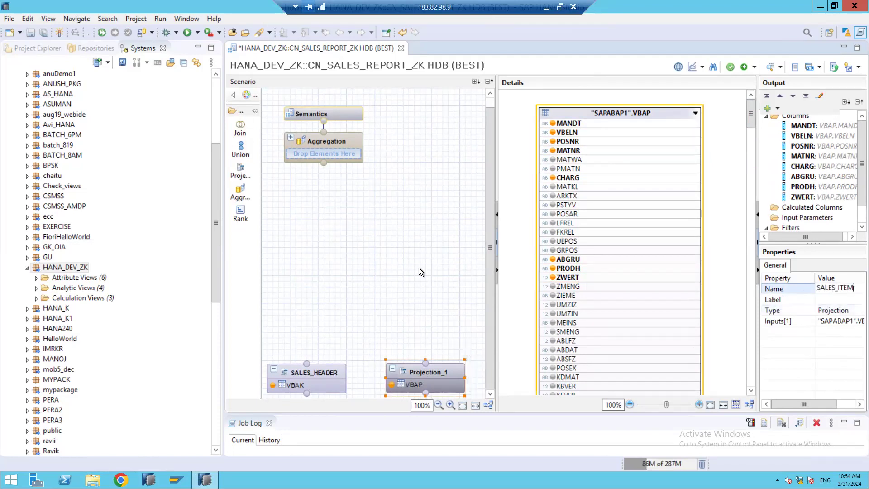
pyautogui.hotkey('ctrl', 's')
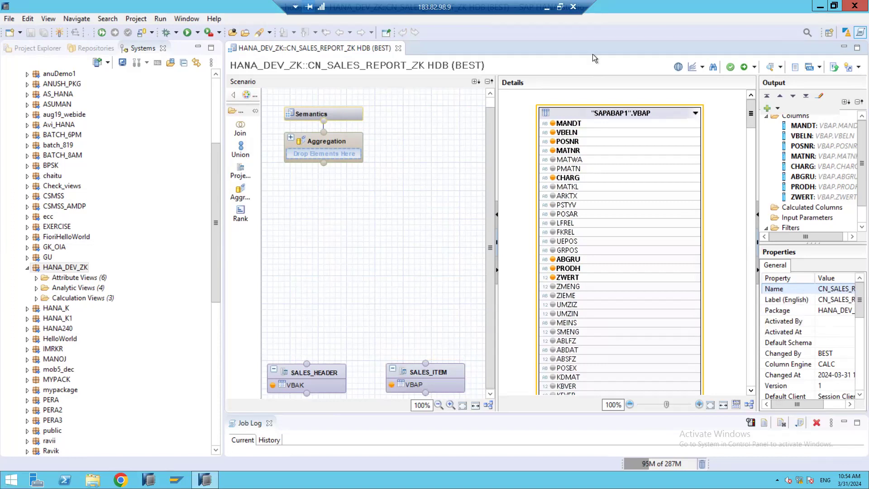
# Step: Add a join node to the scenario above the SALES_HEADER and SALES_ITEM projections
pyautogui.click(240, 128)
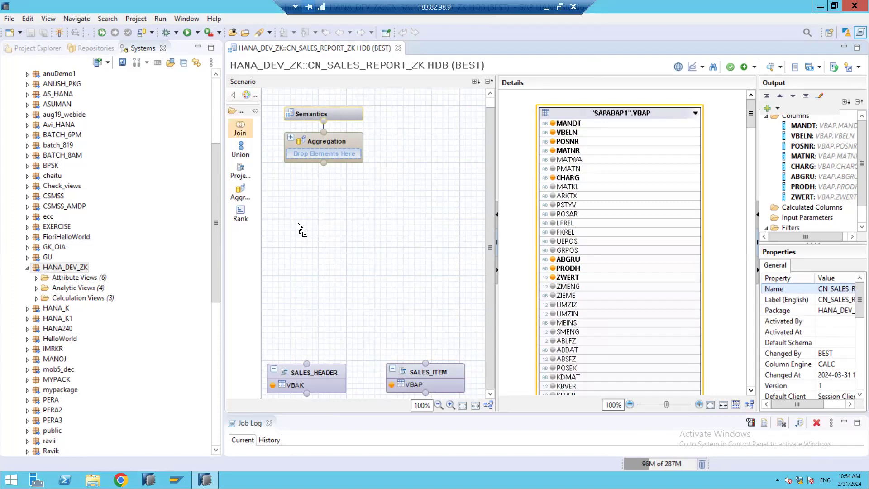
pyautogui.click(374, 329)
pyautogui.moveTo(382, 349); pyautogui.dragTo(360, 322)
# Step: Connect the SALES_ITEM and SALES_HEADER projections to the join node as its inputs
pyautogui.moveTo(306, 364)
pyautogui.mouseDown()
pyautogui.moveTo(361, 327)
pyautogui.moveTo(363, 306)
pyautogui.moveTo(313, 362)
pyautogui.moveTo(360, 336)
pyautogui.mouseUp()
pyautogui.moveTo(427, 361)
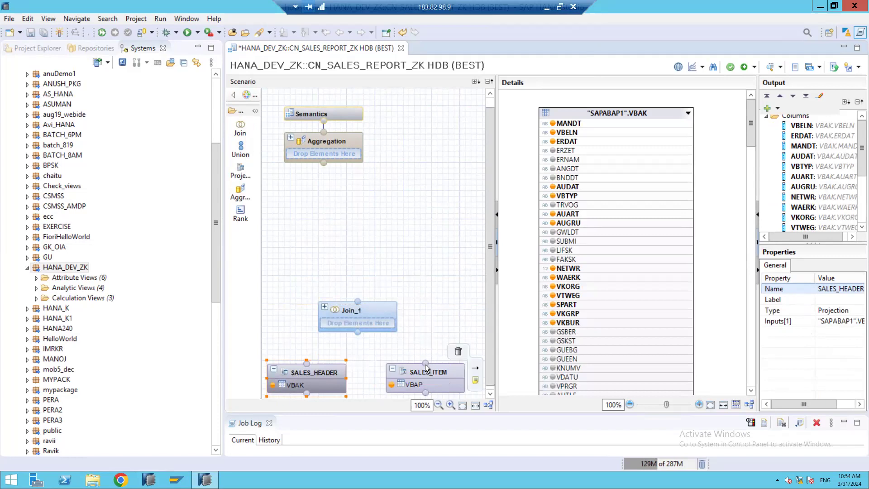
pyautogui.moveTo(425, 364); pyautogui.dragTo(342, 331)
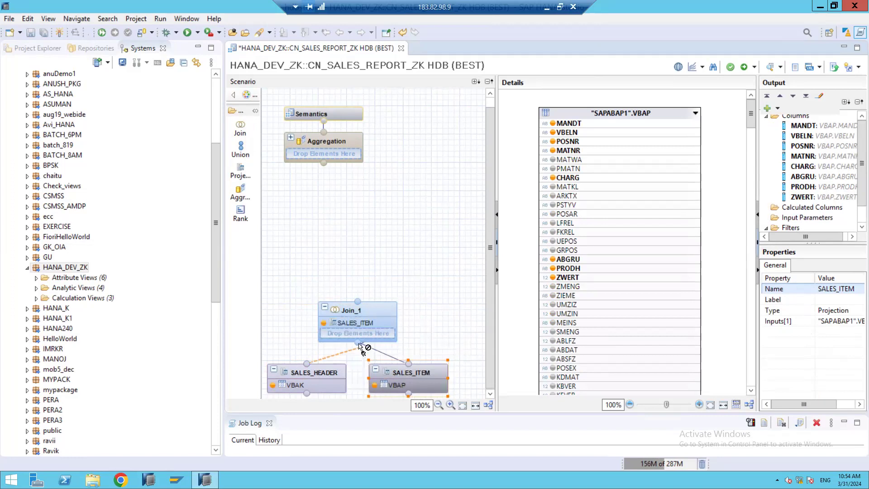
pyautogui.moveTo(306, 363); pyautogui.dragTo(362, 344)
# Step: Show the join node's details in a wider area and arrange SALES_HEADER to the left of SALES_ITEM
pyautogui.click(373, 319)
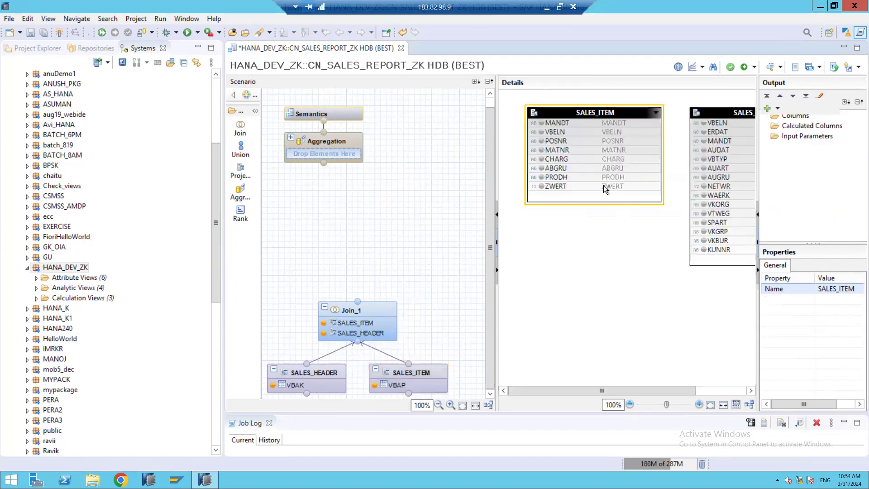
pyautogui.moveTo(489, 154); pyautogui.dragTo(445, 154)
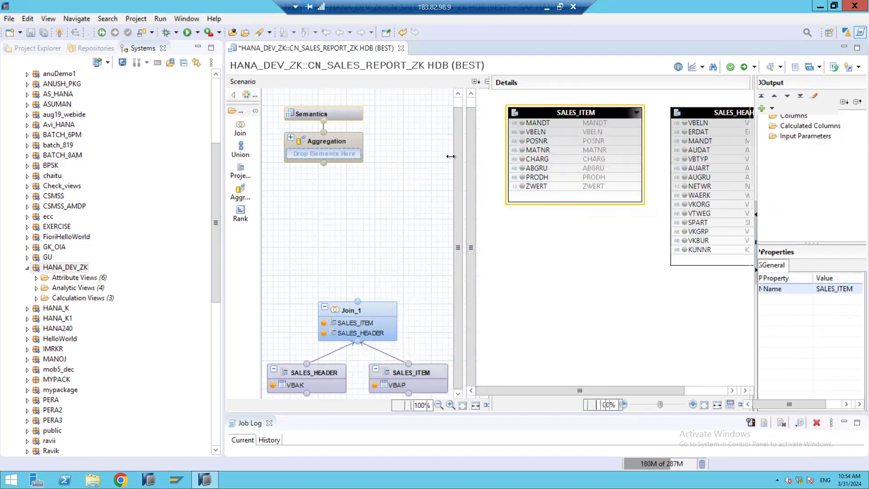
pyautogui.moveTo(707, 114); pyautogui.dragTo(529, 268)
pyautogui.moveTo(544, 112); pyautogui.dragTo(648, 170)
pyautogui.moveTo(538, 266); pyautogui.dragTo(524, 122)
pyautogui.moveTo(650, 178); pyautogui.dragTo(689, 134)
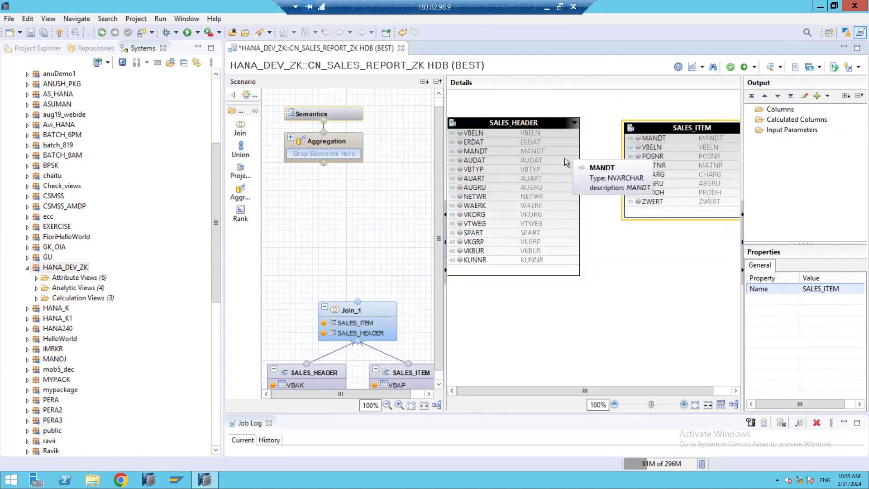
# Step: Join SALES_HEADER and SALES_ITEM on their VBELN columns
pyautogui.click(576, 135)
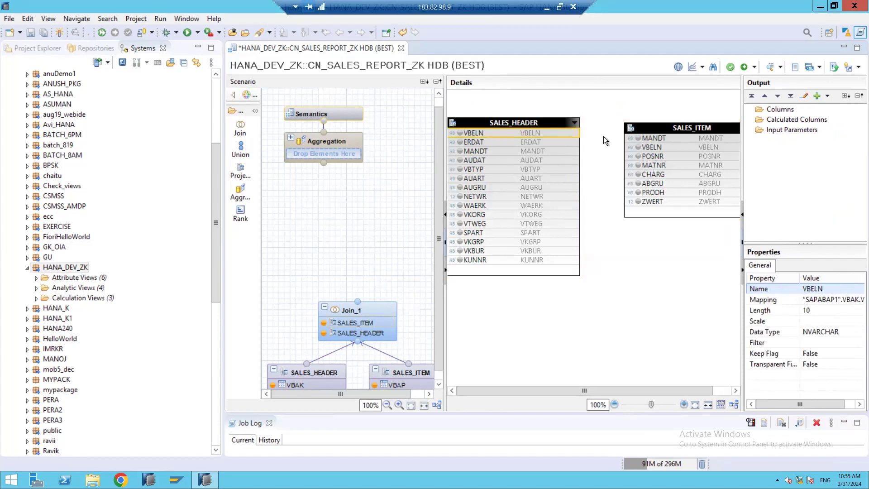
pyautogui.moveTo(561, 133); pyautogui.dragTo(624, 149)
# Step: Set the VBELN join between SALES_HEADER and SALES_ITEM to Left Outer with cardinality 1..n
pyautogui.doubleClick(605, 140)
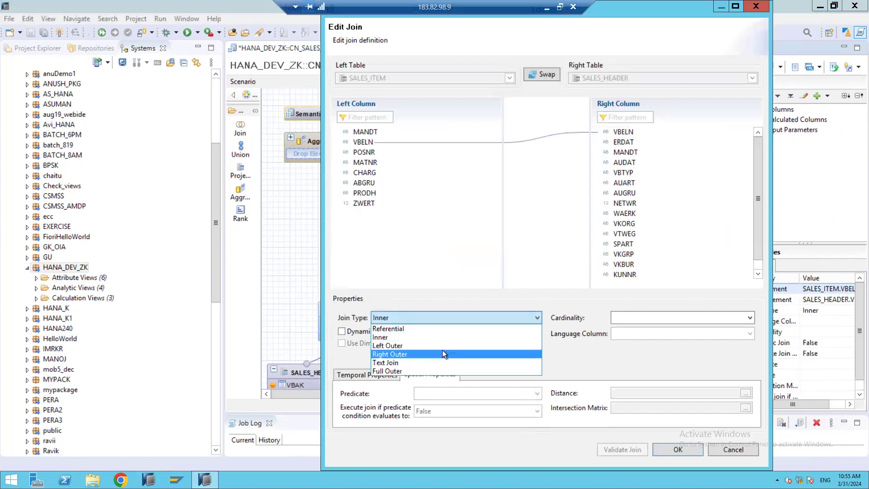
pyautogui.click(531, 345)
pyautogui.click(624, 319)
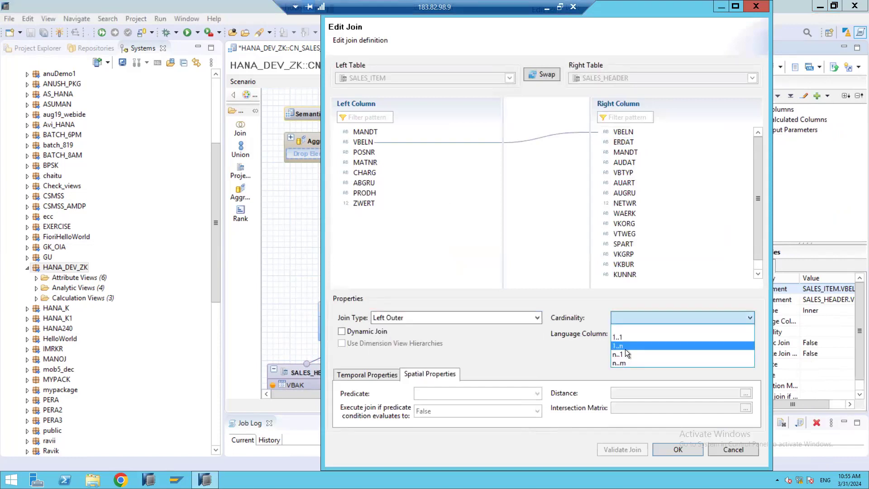
pyautogui.click(625, 346)
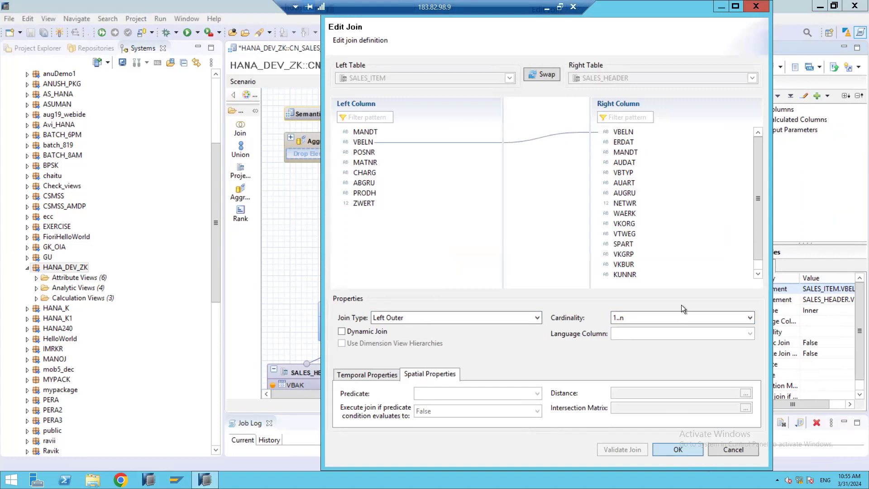
pyautogui.press('Return')
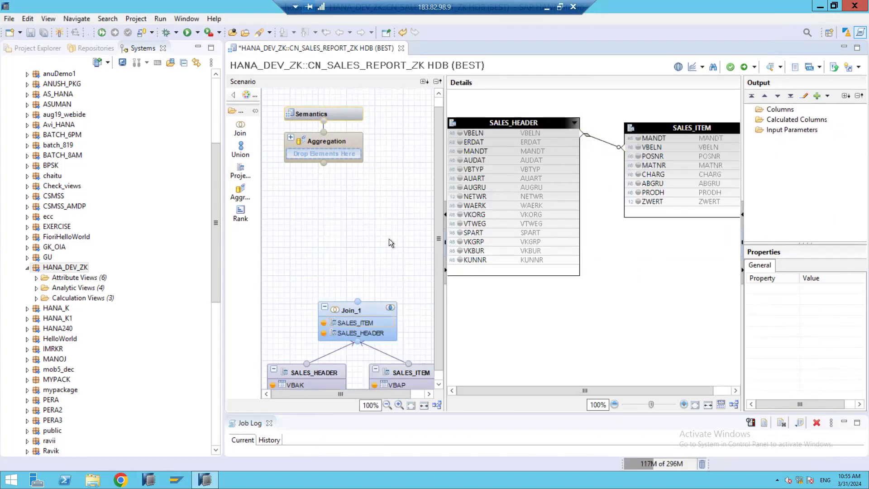
# Step: Add all columns of SALES_HEADER and SALES_ITEM to the output of Join_1
pyautogui.click(480, 124)
pyautogui.rightClick(479, 123)
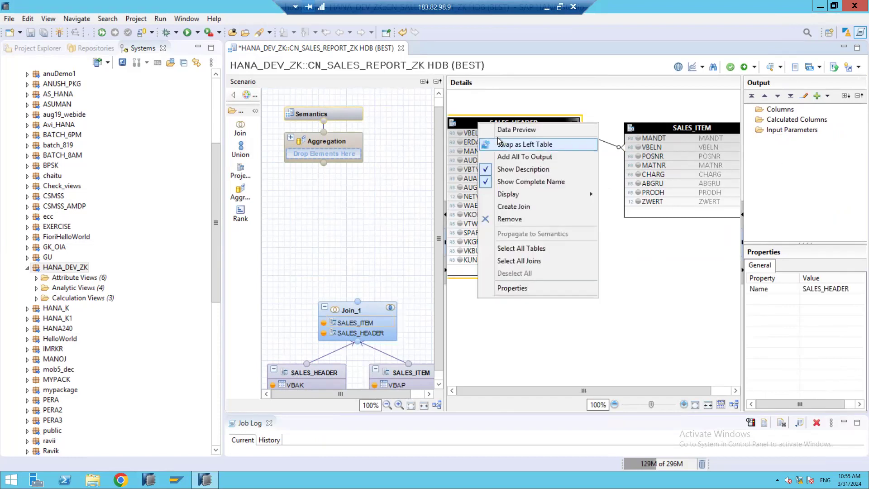
pyautogui.click(516, 156)
pyautogui.click(679, 129)
pyautogui.rightClick(678, 129)
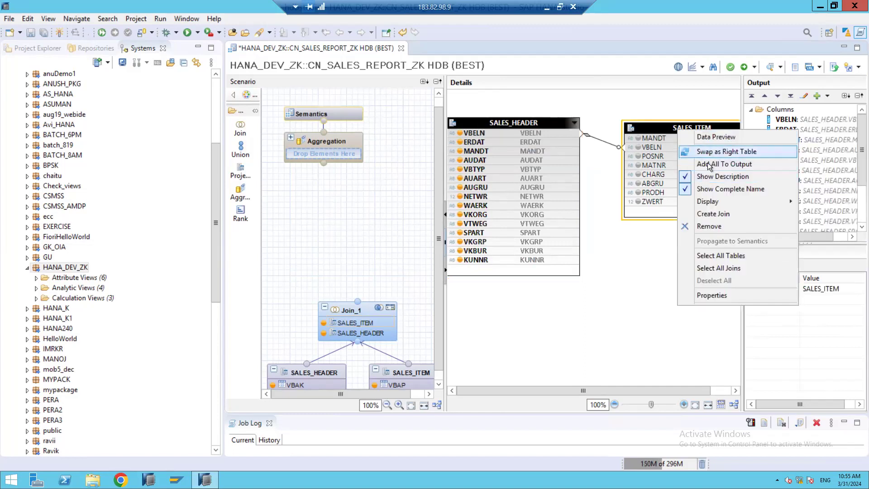
pyautogui.click(711, 164)
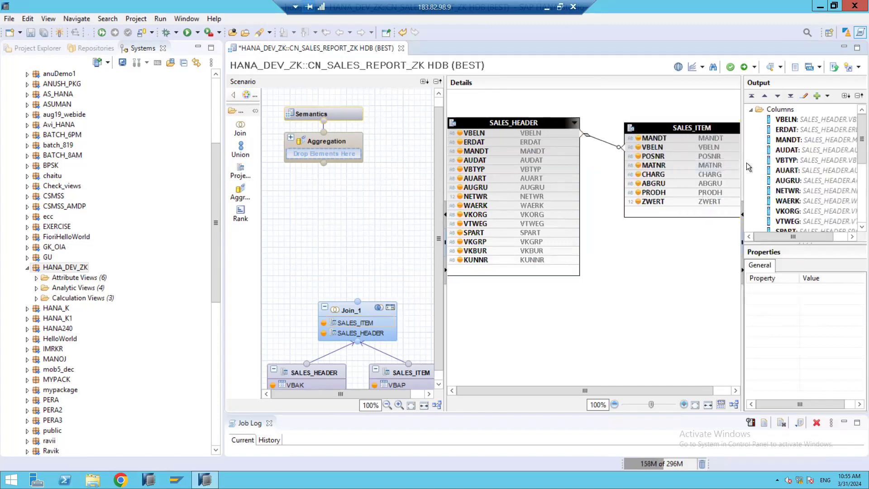
# Step: Widen the output area and remove the MANDT column from the output of Join_1
pyautogui.moveTo(742, 158); pyautogui.dragTo(674, 158)
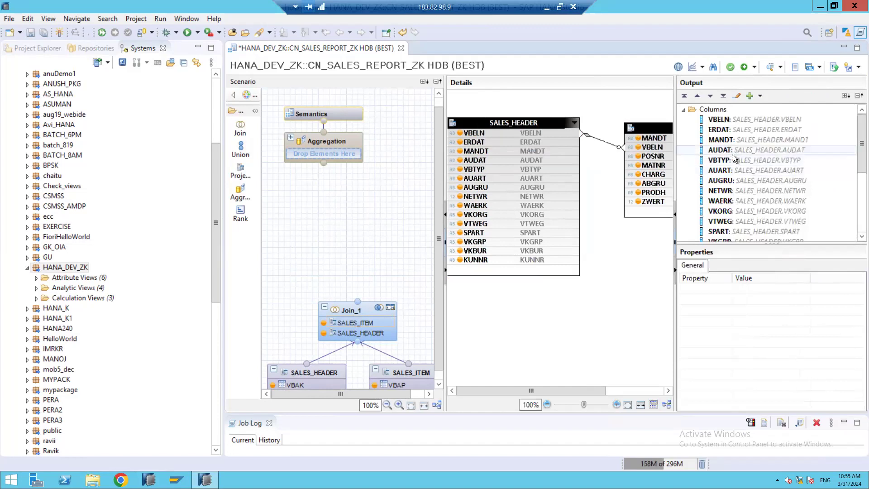
pyautogui.click(723, 141)
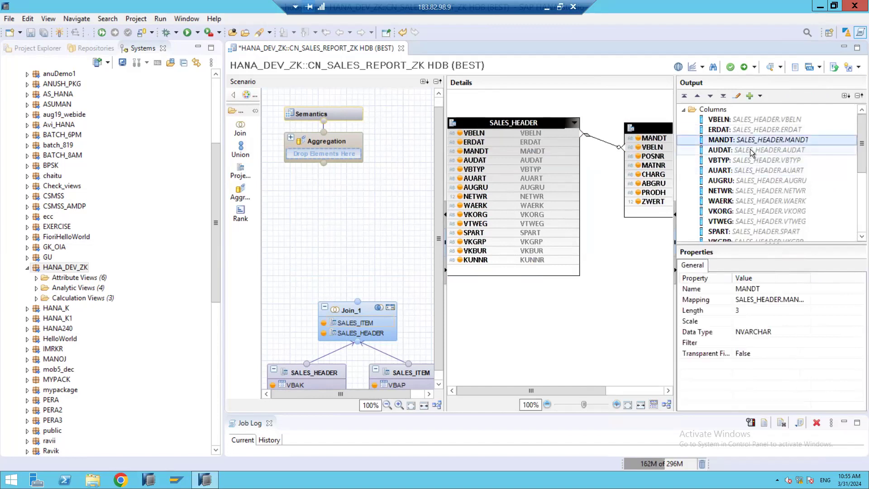
pyautogui.press('Delete')
pyautogui.click(455, 246)
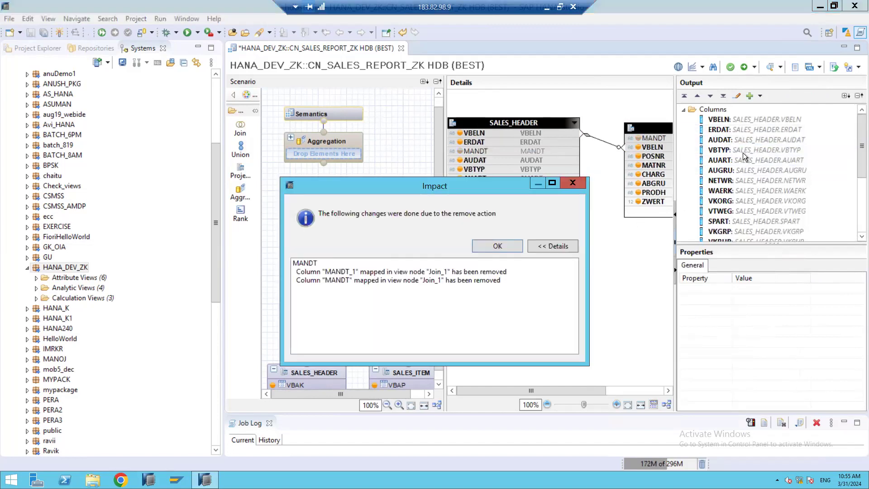
pyautogui.click(498, 247)
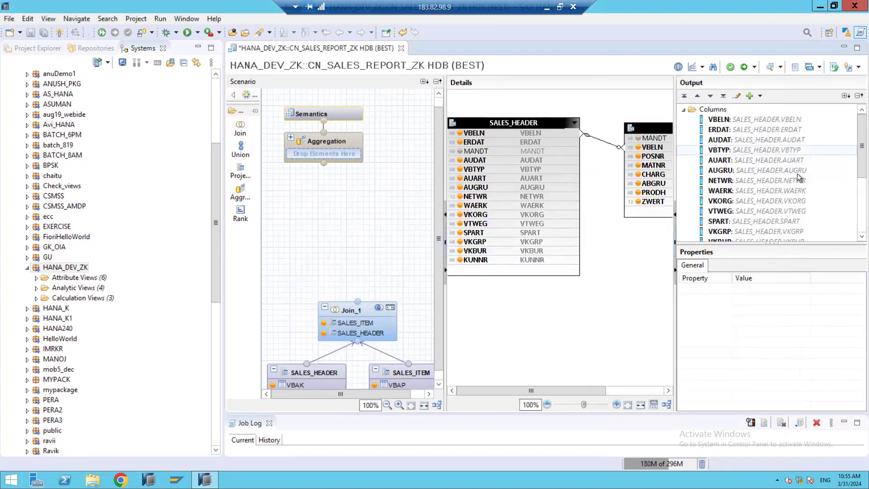
# Step: Remove the duplicate VBELN_1 column from the output of Join_1 and save the calculation view
pyautogui.moveTo(858, 167); pyautogui.dragTo(858, 186)
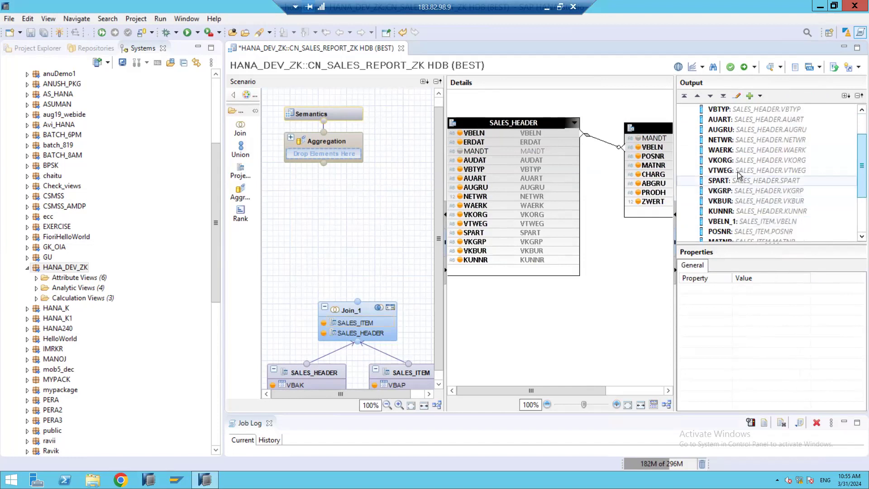
pyautogui.rightClick(764, 222)
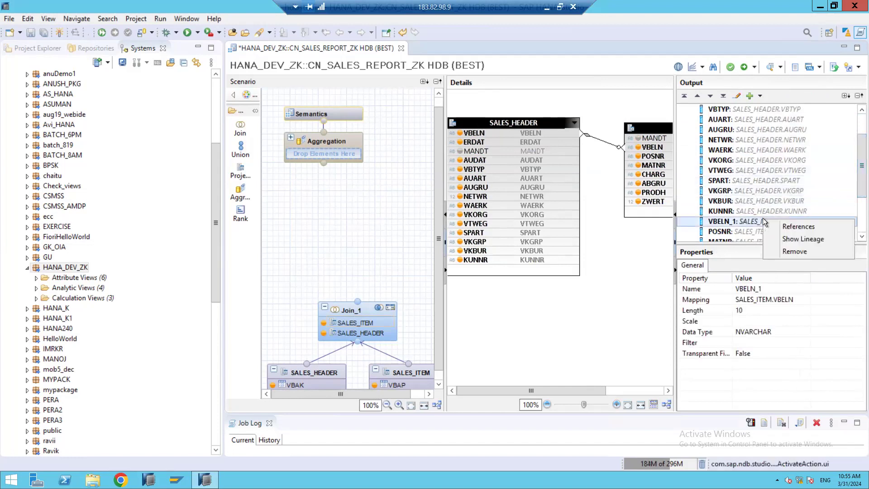
pyautogui.click(775, 250)
pyautogui.click(492, 247)
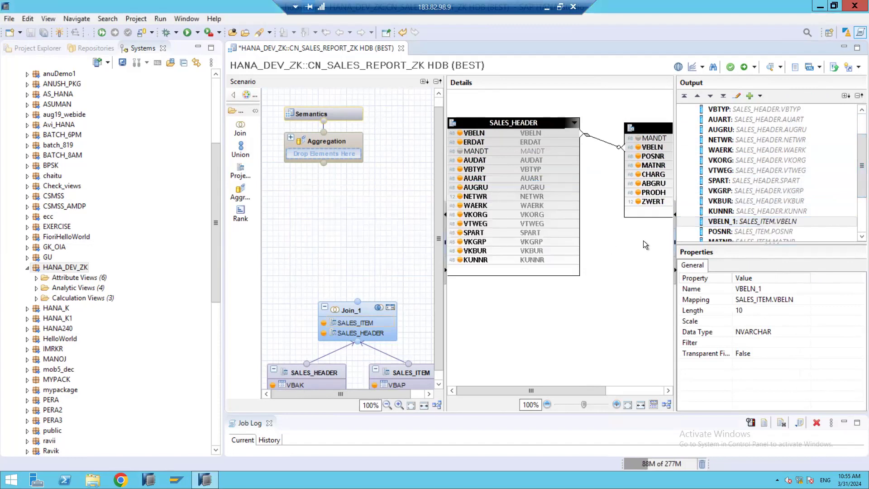
pyautogui.moveTo(858, 191)
pyautogui.mouseDown()
pyautogui.moveTo(858, 219)
pyautogui.moveTo(848, 190)
pyautogui.mouseUp()
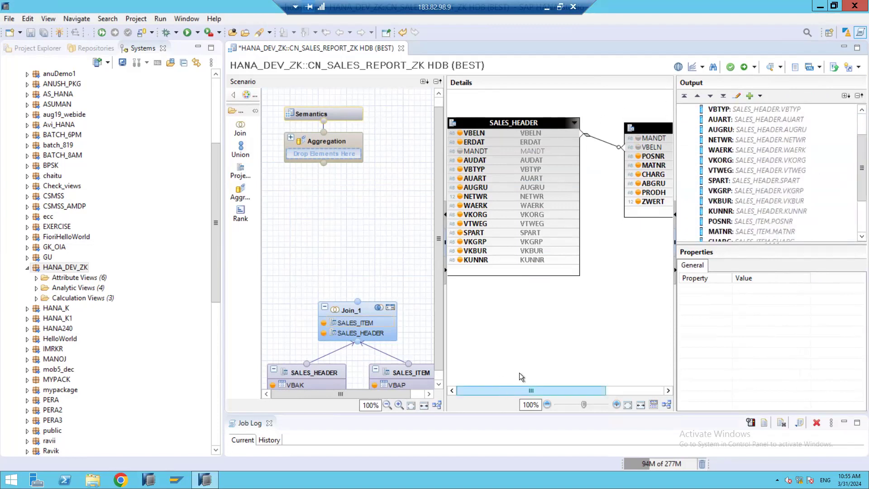
pyautogui.hotkey('ctrl', 's')
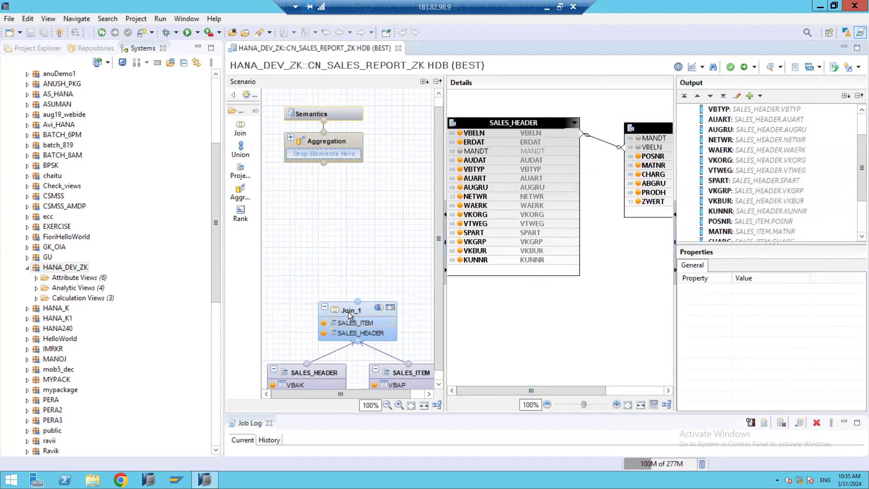
# Step: Add a projection node beside Join_1 in the scenario and assign it the table KNA1 from SAPABAP1
pyautogui.click(349, 311)
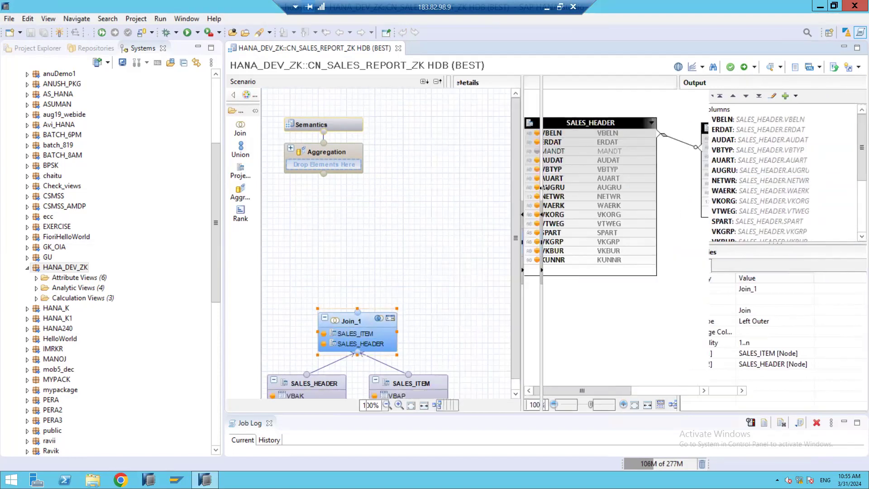
pyautogui.click(240, 179)
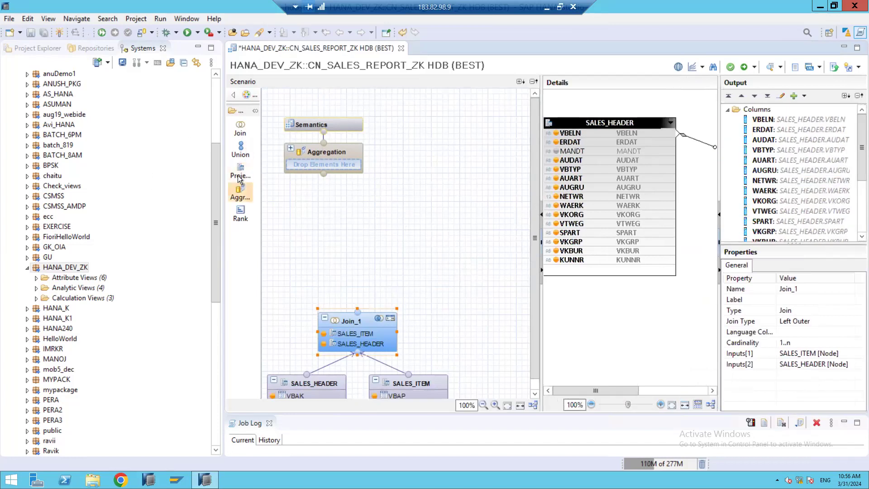
pyautogui.click(490, 298)
pyautogui.moveTo(488, 334); pyautogui.dragTo(476, 268)
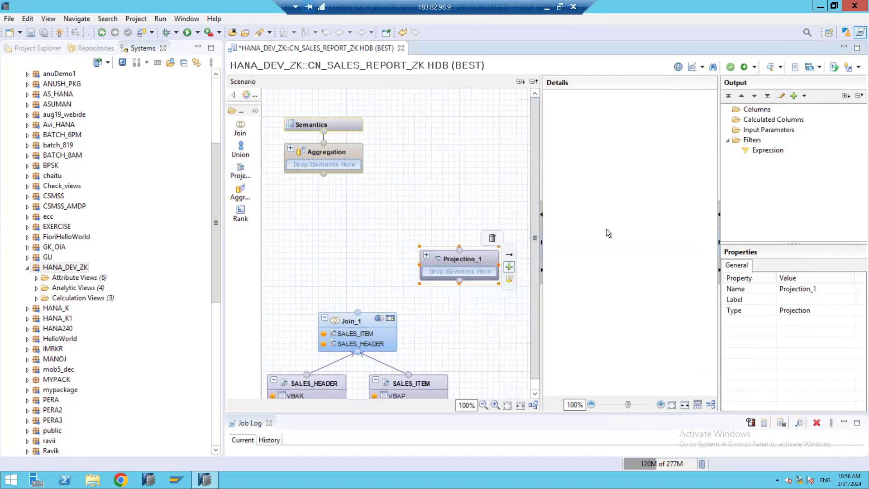
pyautogui.hotkey('ctrl', 'f')
pyautogui.write('KNA1')
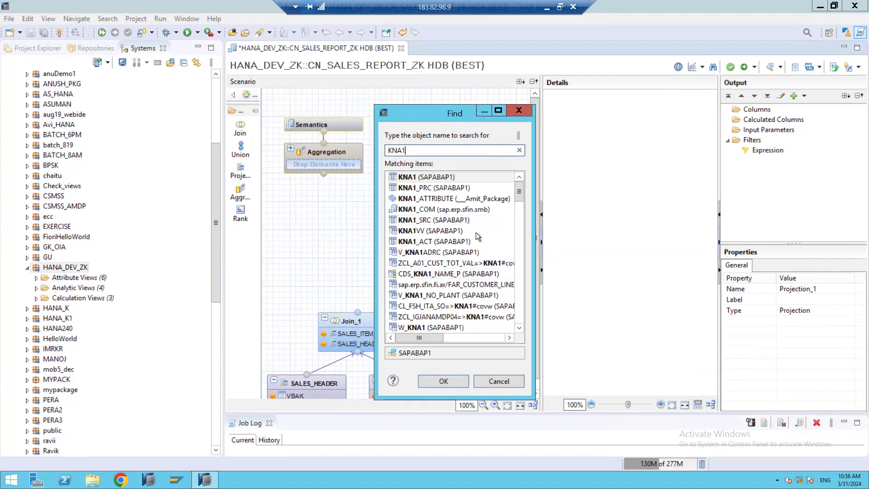
pyautogui.click(457, 380)
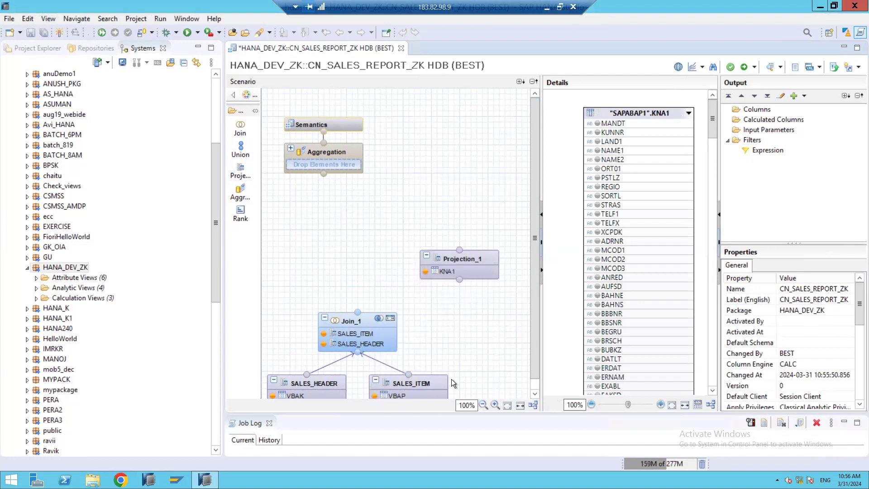
# Step: Add the KNA1 columns KUNNR, LAND1, NAME1 and REGIO to the output of Projection_1
pyautogui.rightClick(605, 134)
pyautogui.click(632, 146)
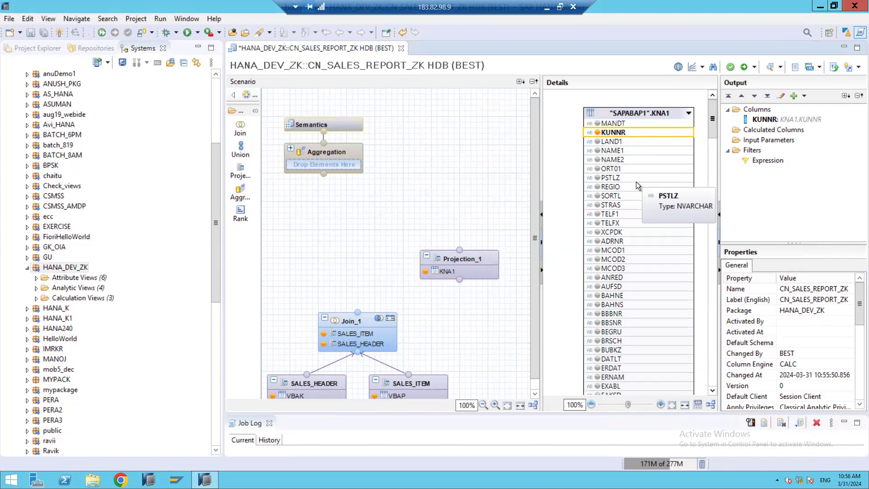
pyautogui.click(618, 141)
pyautogui.rightClick(629, 141)
pyautogui.click(628, 148)
pyautogui.rightClick(629, 159)
pyautogui.click(626, 168)
pyautogui.keyDown('ctrl'); pyautogui.click(626, 188); pyautogui.keyUp('ctrl')
pyautogui.rightClick(625, 187)
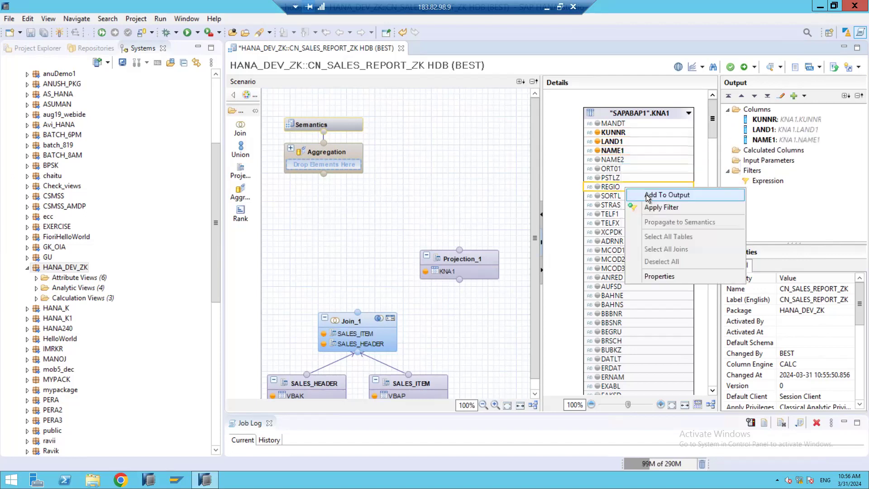
pyautogui.click(657, 192)
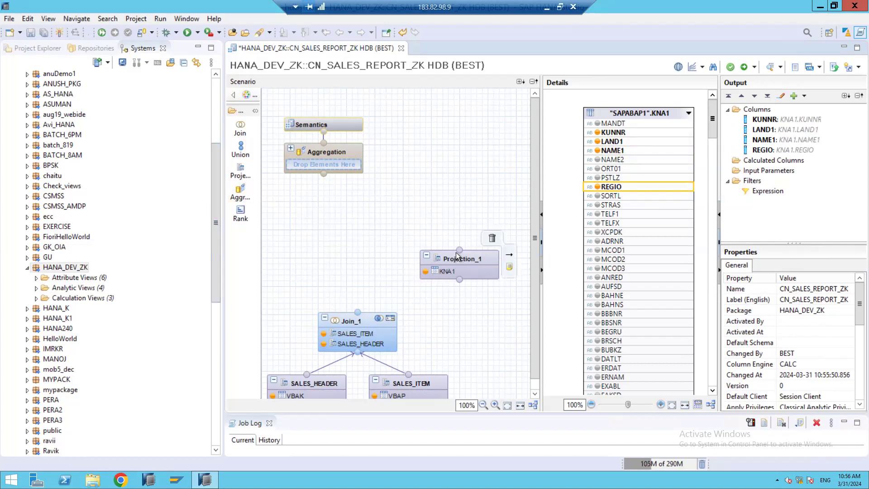
# Step: Move Projection_1 slightly lower and place a second join node between the Aggregation node and Join_1
pyautogui.moveTo(455, 254); pyautogui.dragTo(460, 265)
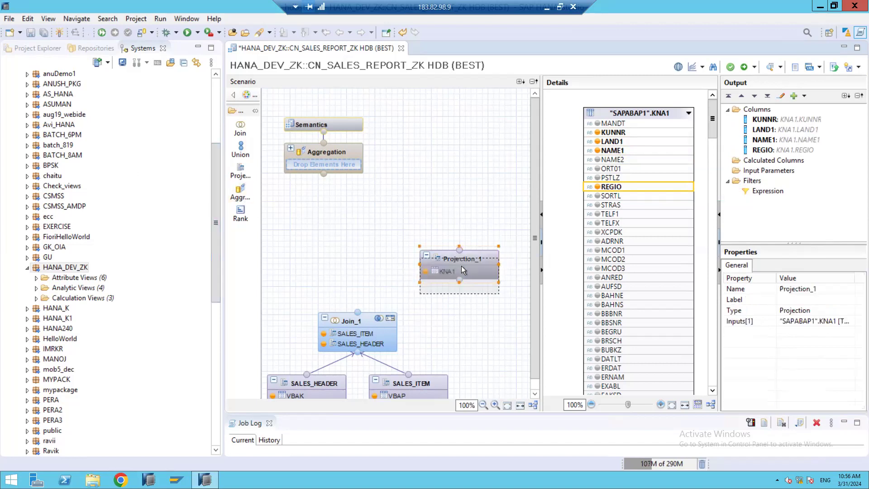
pyautogui.click(240, 128)
pyautogui.click(365, 257)
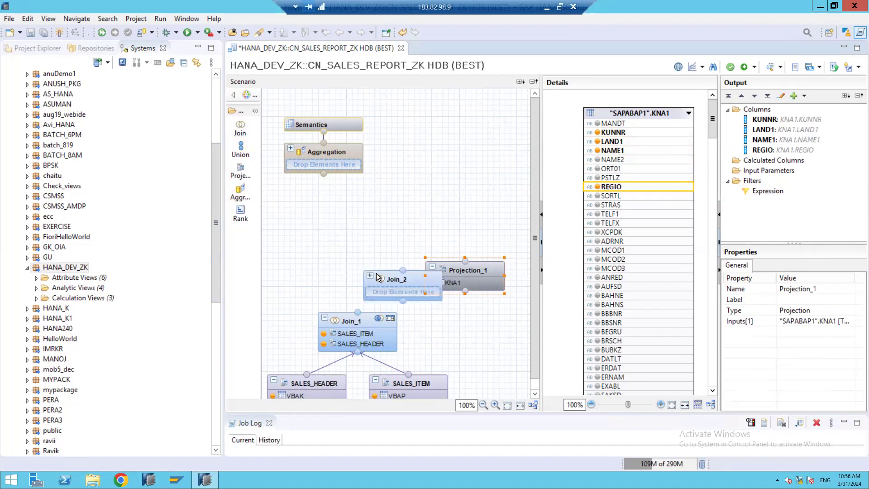
pyautogui.moveTo(389, 273); pyautogui.dragTo(339, 225)
# Step: Connect Join_1 and Projection_1 to Join_2 as inputs and rearrange Join_2 and Projection_1 so the connections are clear
pyautogui.moveTo(357, 310); pyautogui.dragTo(353, 239)
pyautogui.moveTo(466, 262); pyautogui.dragTo(353, 262)
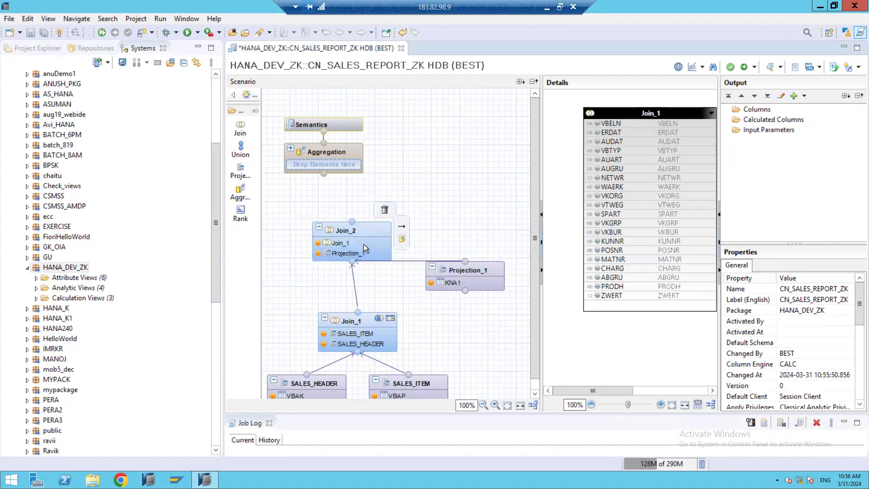
pyautogui.moveTo(349, 230); pyautogui.dragTo(372, 222)
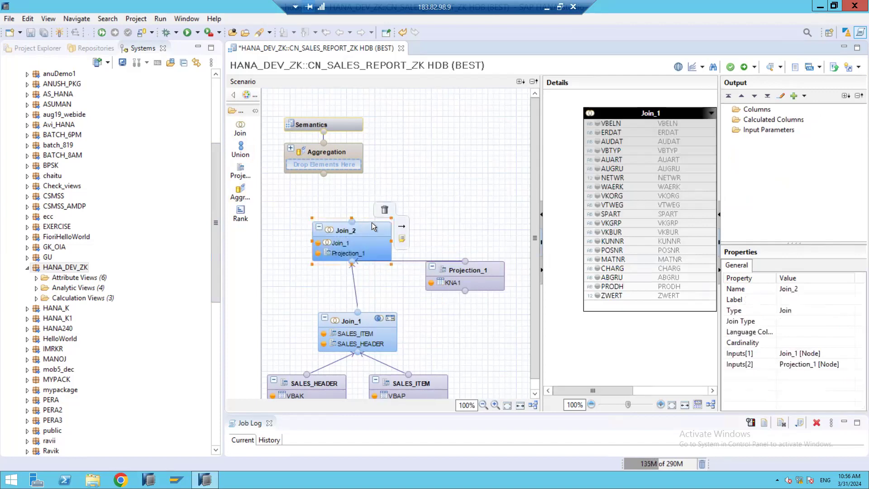
pyautogui.click(463, 282)
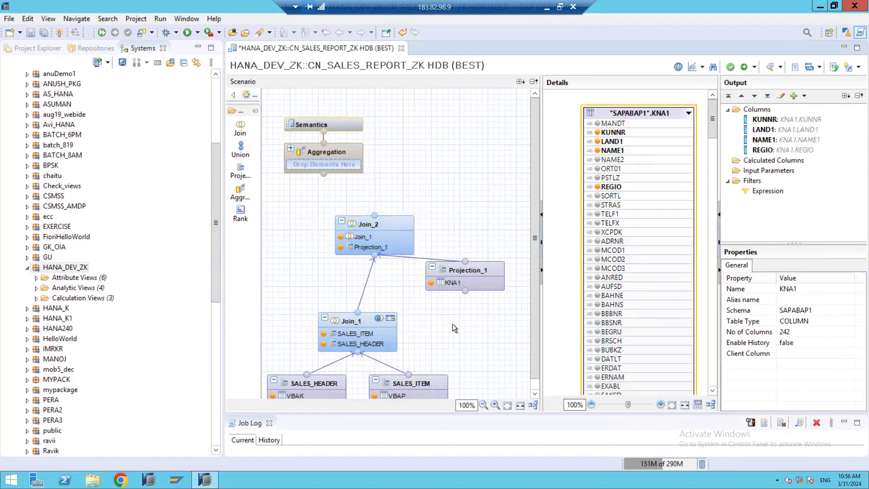
pyautogui.moveTo(439, 295)
pyautogui.moveTo(437, 295); pyautogui.dragTo(432, 335)
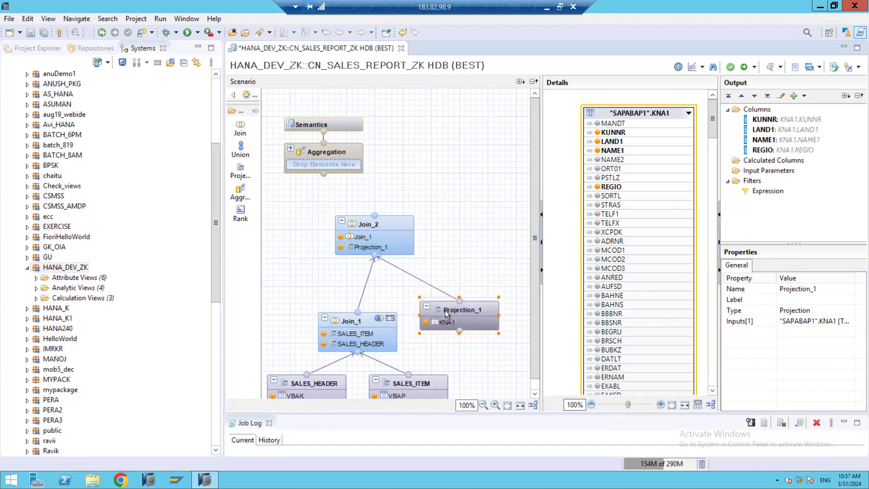
# Step: Show both inputs of Join_2 in a wider details area and join Join_1 to Projection_1 on KUNNR
pyautogui.click(371, 231)
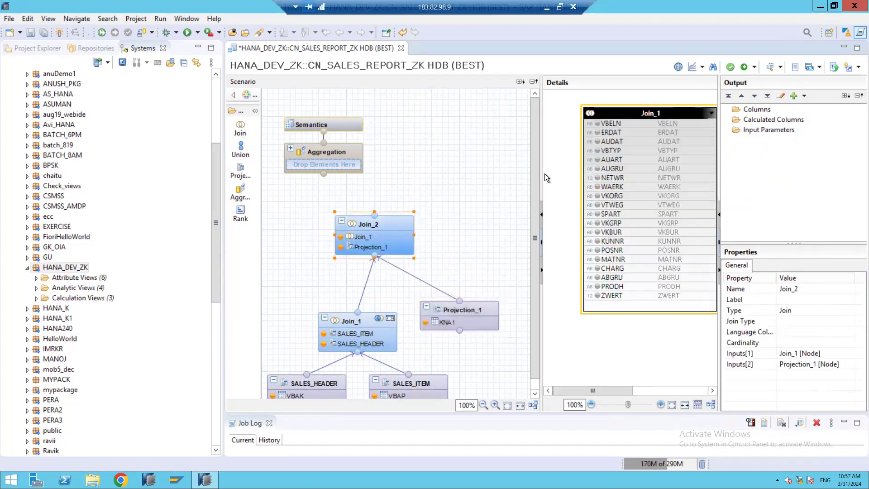
pyautogui.moveTo(542, 177); pyautogui.dragTo(498, 178)
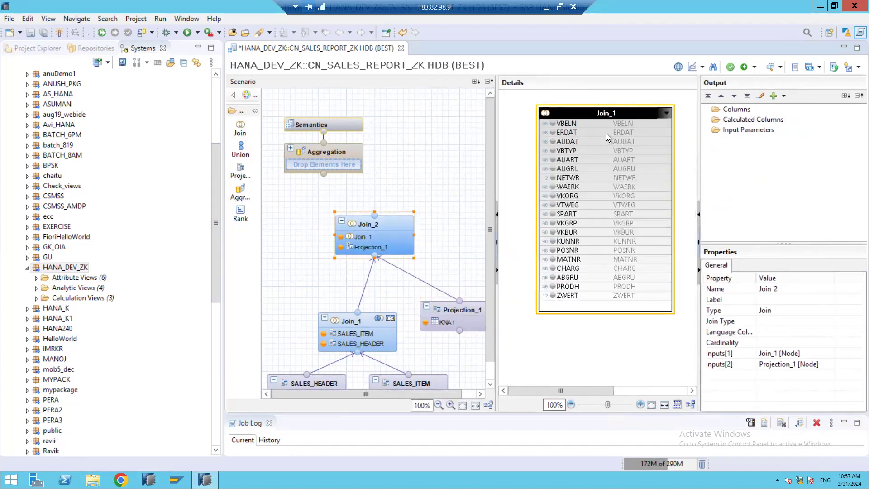
pyautogui.moveTo(698, 135); pyautogui.dragTo(776, 137)
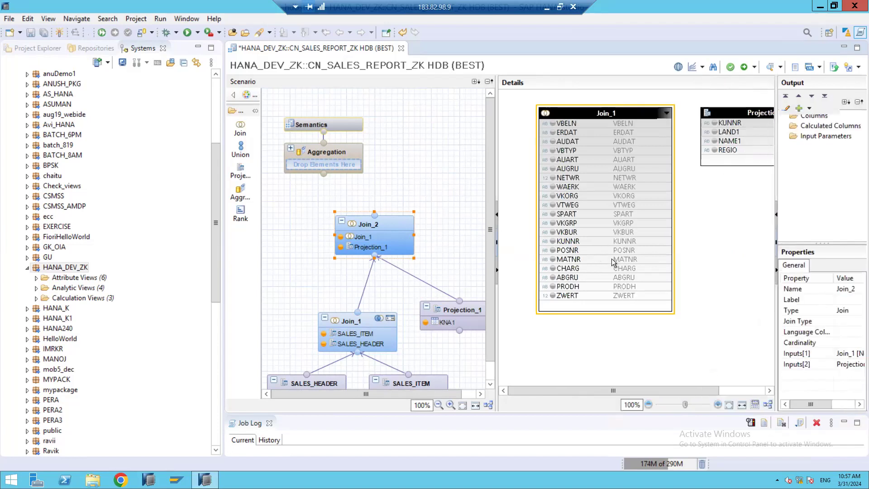
pyautogui.moveTo(668, 239); pyautogui.dragTo(703, 123)
# Step: Set the KUNNR join between Join_1 and Projection_1 to Left Outer with cardinality n..1
pyautogui.click(692, 154)
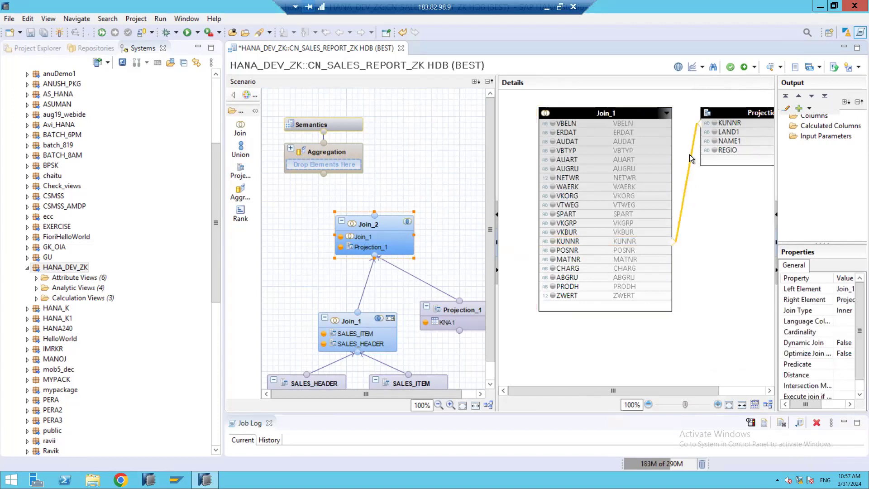
pyautogui.doubleClick(689, 154)
pyautogui.click(414, 317)
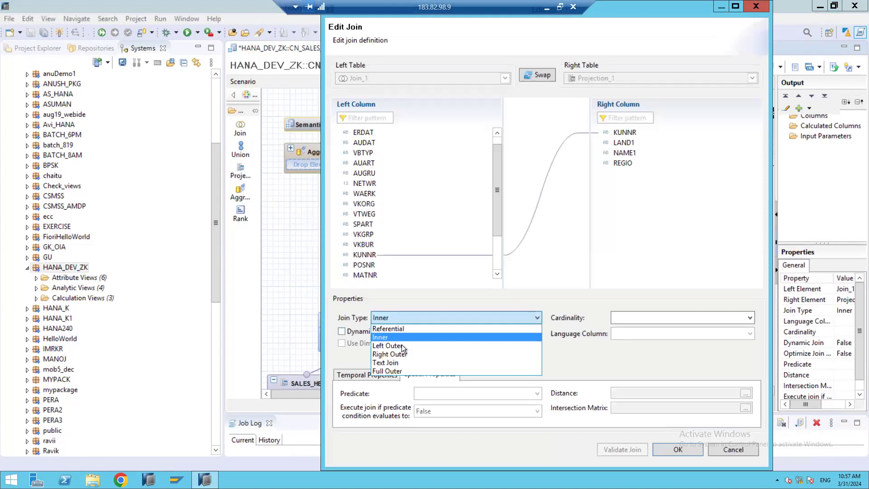
pyautogui.click(402, 346)
pyautogui.click(635, 316)
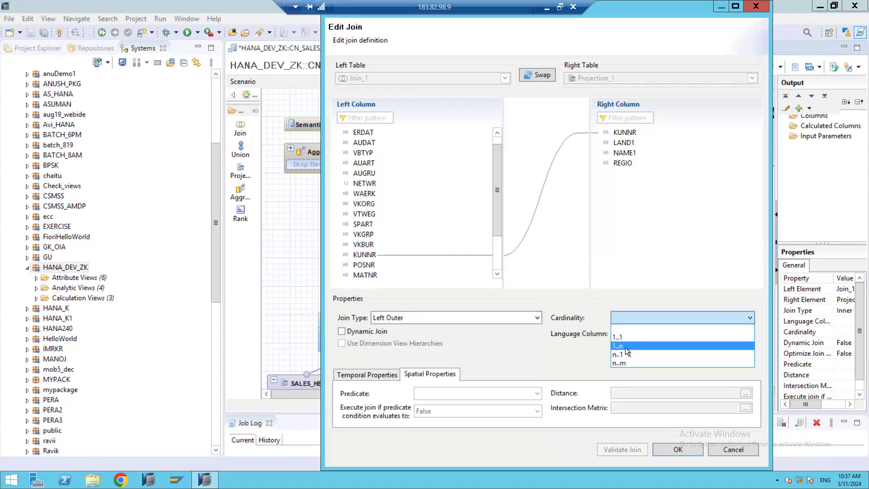
pyautogui.click(618, 356)
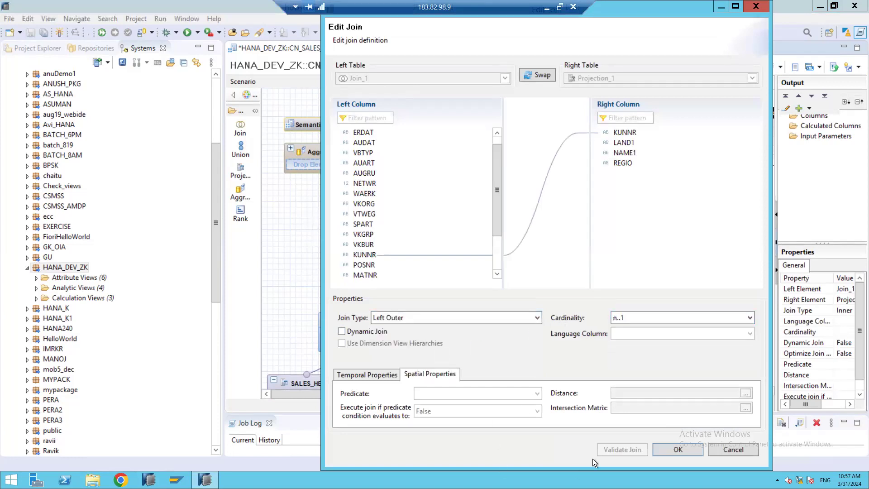
pyautogui.click(669, 449)
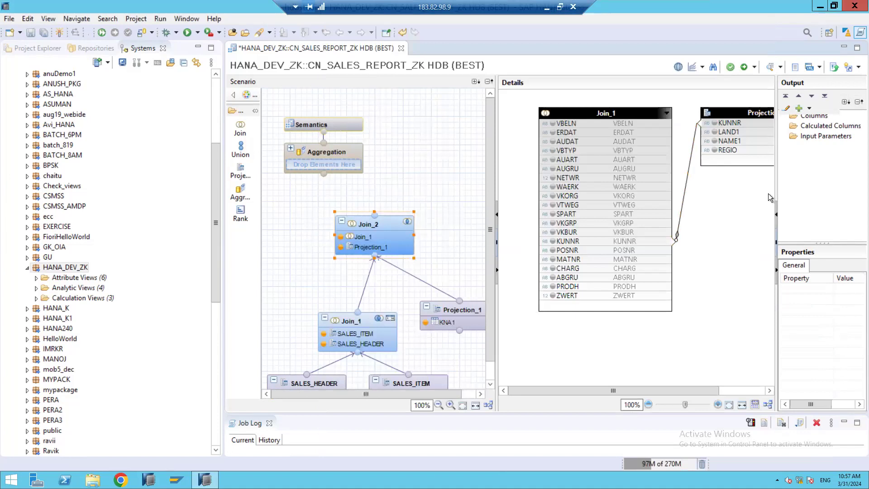
# Step: Add all columns of both Join_1 and Projection_1 to the output of Join_2
pyautogui.click(629, 136)
pyautogui.rightClick(629, 135)
pyautogui.click(563, 116)
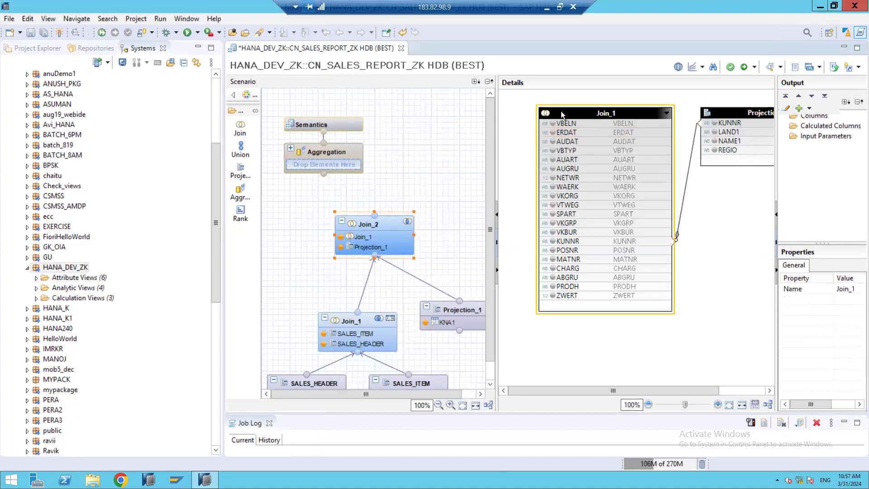
pyautogui.rightClick(564, 114)
pyautogui.click(609, 146)
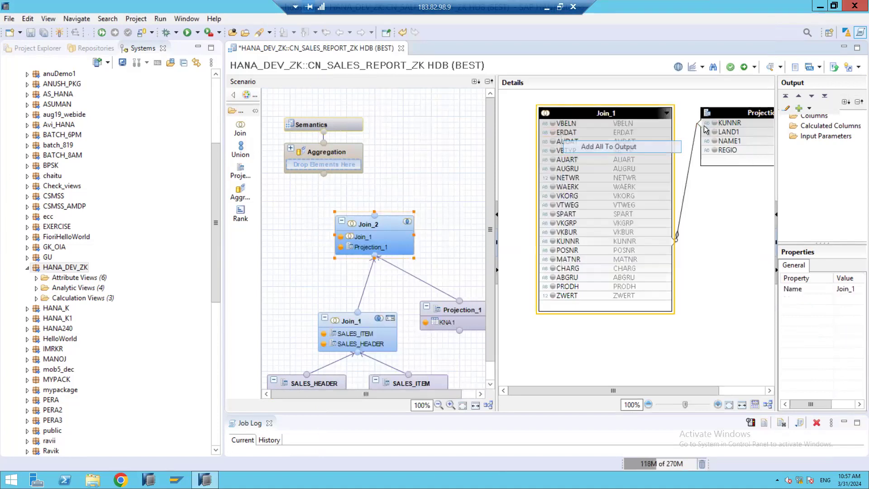
pyautogui.rightClick(713, 113)
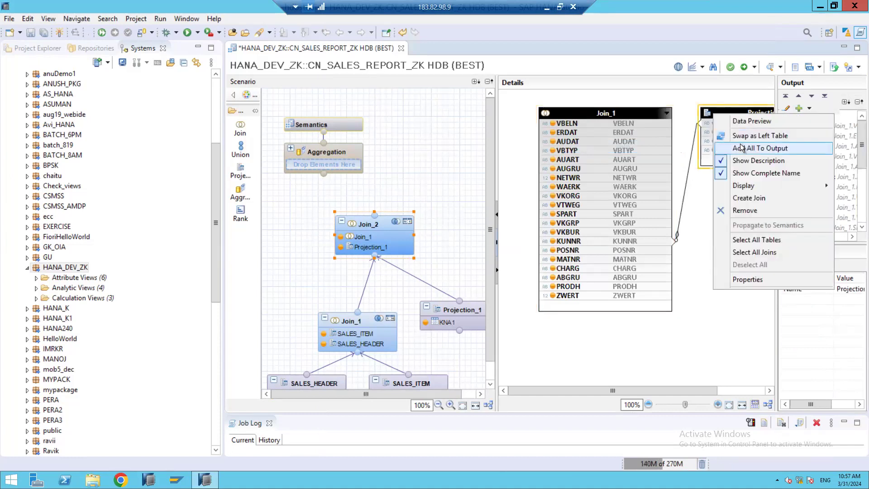
pyautogui.click(740, 145)
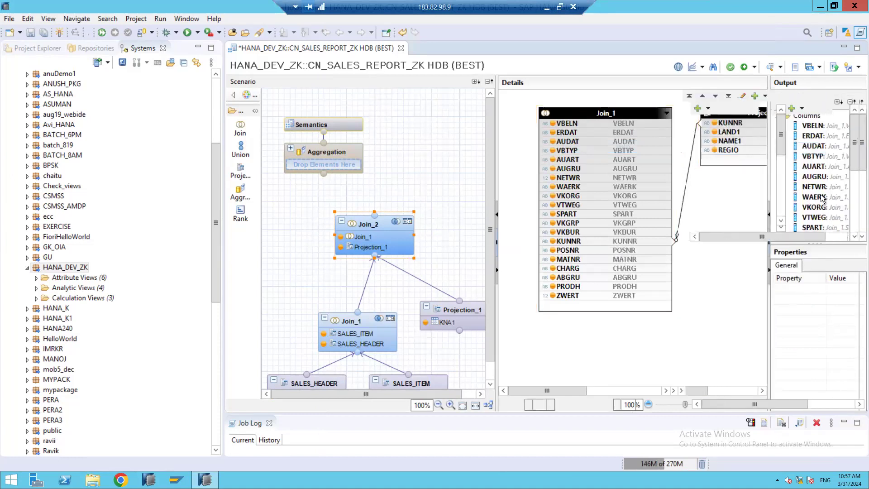
# Step: Remove the duplicate customer column KUNNR_1, mapped from Projection_1, from the Join_2 output
pyautogui.moveTo(857, 162); pyautogui.dragTo(857, 191)
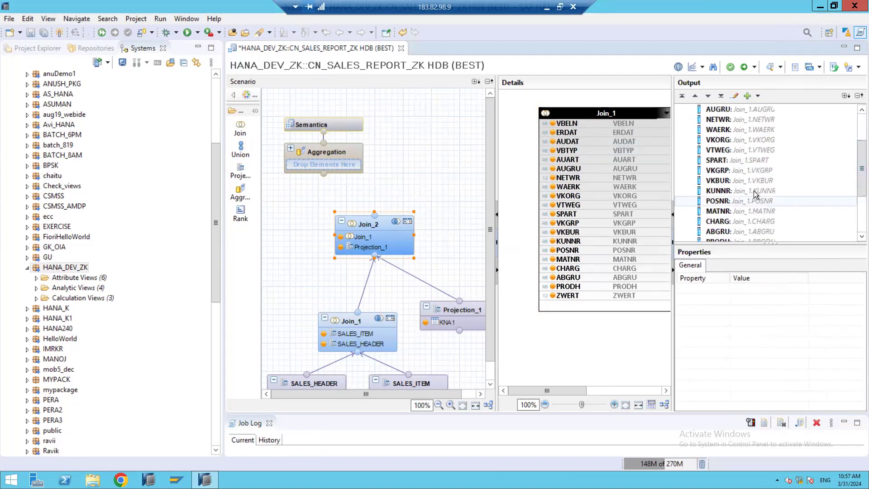
pyautogui.rightClick(748, 190)
pyautogui.click(857, 178)
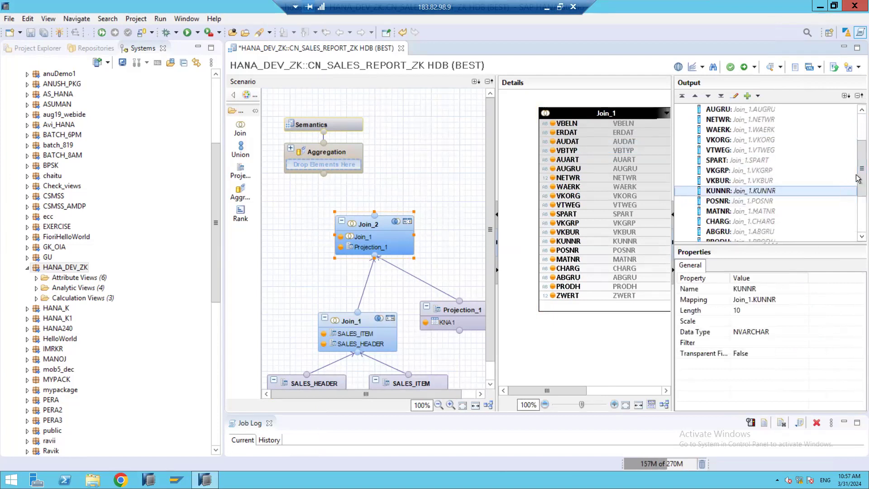
pyautogui.moveTo(856, 178); pyautogui.dragTo(857, 192)
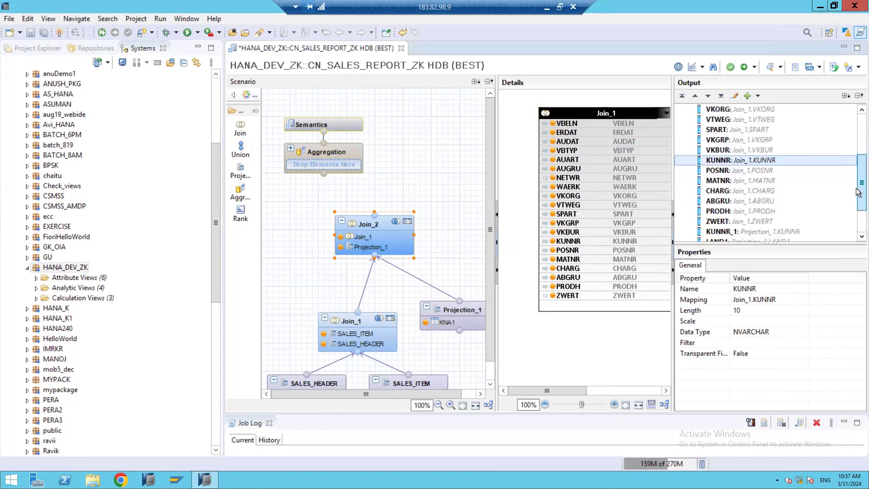
pyautogui.rightClick(733, 232)
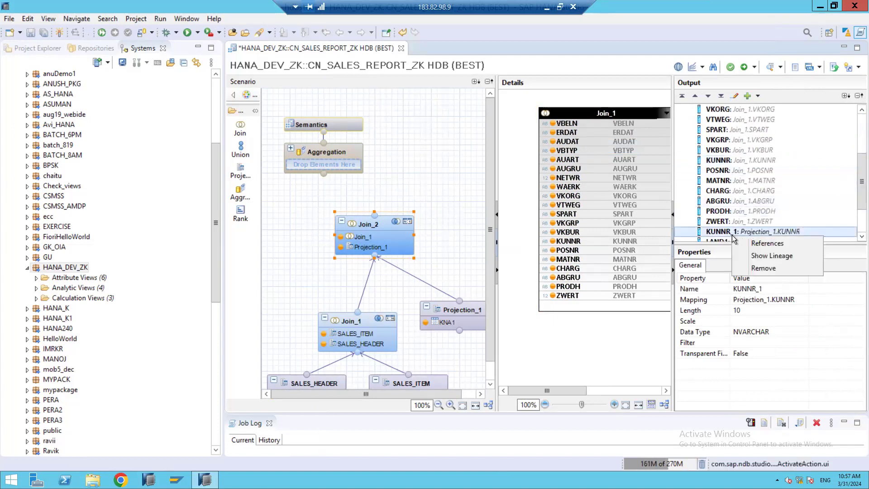
pyautogui.click(765, 268)
pyautogui.press('Return')
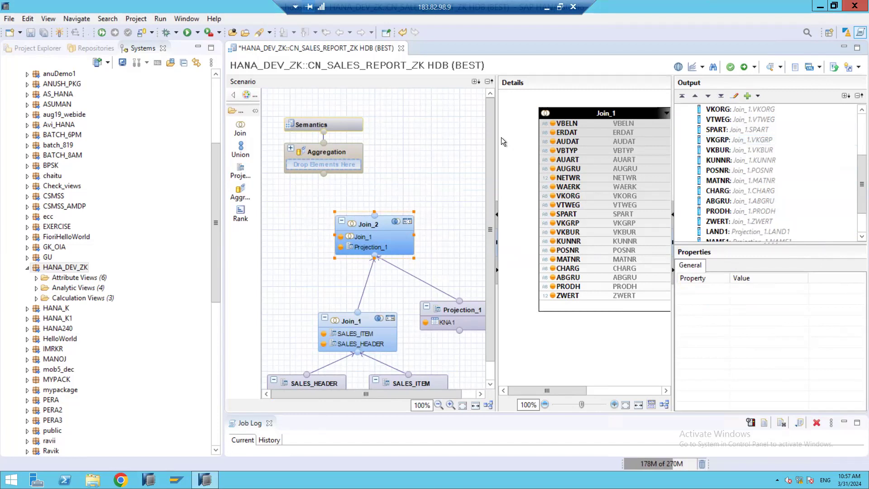
# Step: Widen the scenario area and place a second projection node beside Join_2
pyautogui.moveTo(499, 139); pyautogui.dragTo(542, 138)
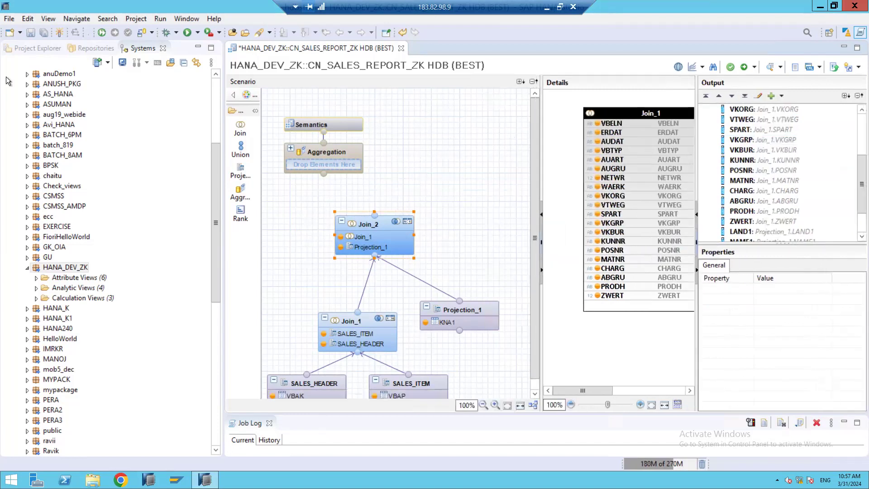
pyautogui.click(237, 173)
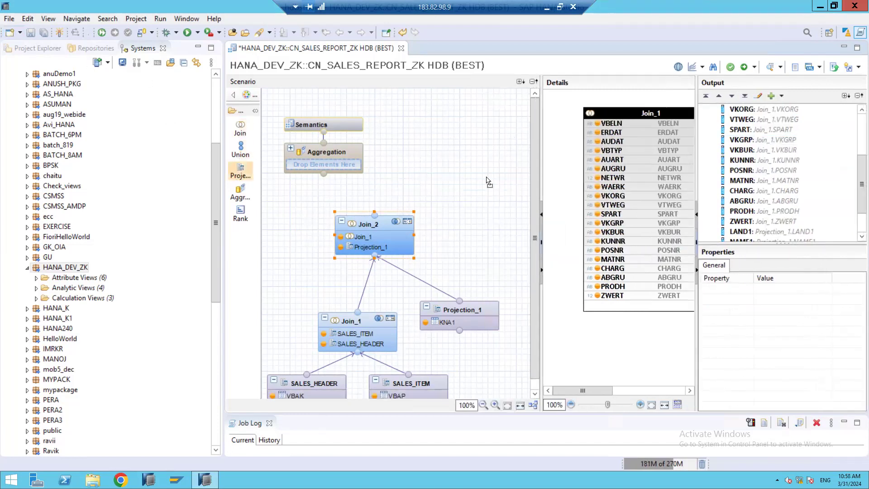
pyautogui.click(489, 234)
pyautogui.moveTo(477, 275); pyautogui.dragTo(448, 228)
pyautogui.moveTo(500, 230); pyautogui.dragTo(475, 229)
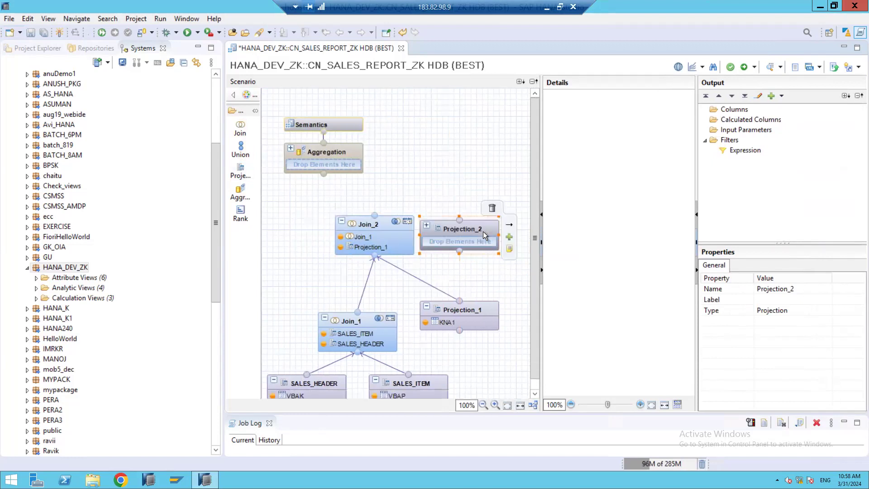
# Step: Add the material master table MARA to Projection_2 and shift the node slightly away from Join_2
pyautogui.click(508, 236)
pyautogui.write('MARA')
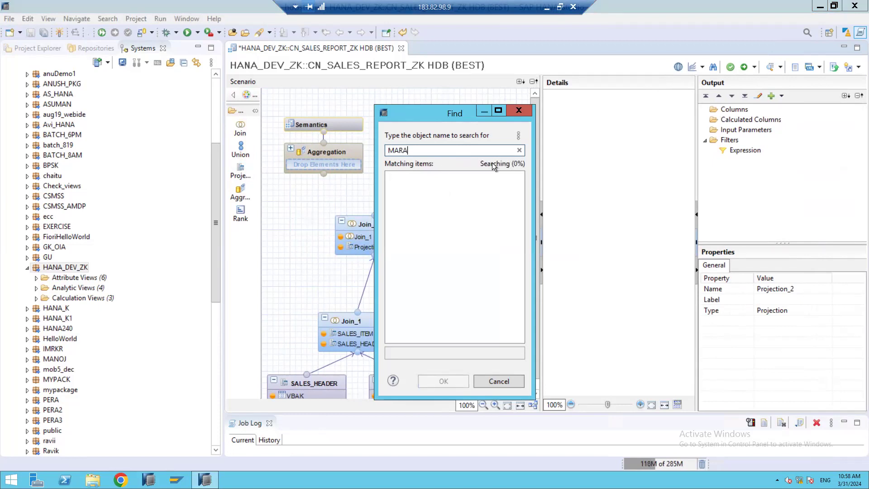
pyautogui.click(458, 382)
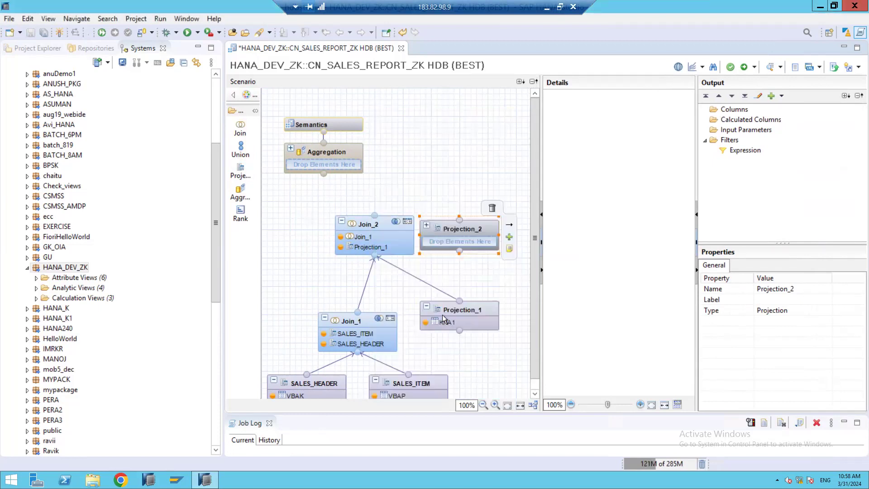
pyautogui.moveTo(466, 223); pyautogui.dragTo(488, 227)
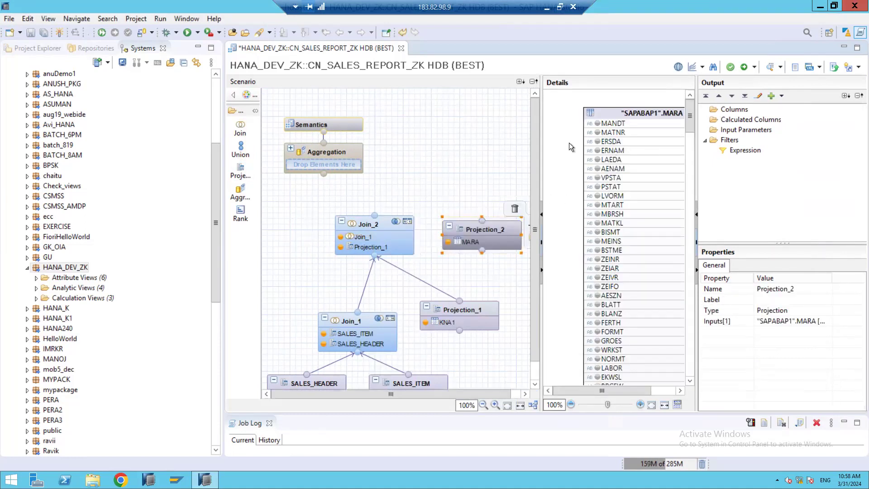
pyautogui.click(378, 236)
pyautogui.click(488, 232)
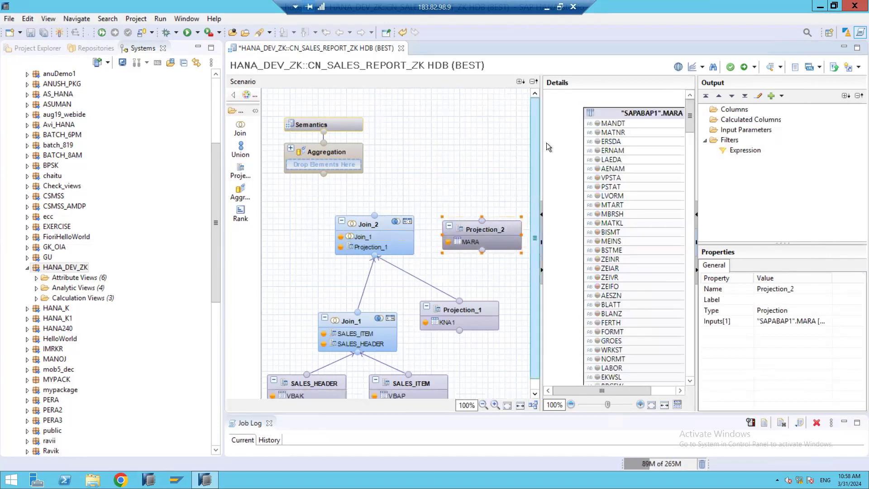
# Step: Resize the scenario, details and output areas so the MARA column list of Projection_2 is fully shown
pyautogui.moveTo(498, 145); pyautogui.dragTo(464, 145)
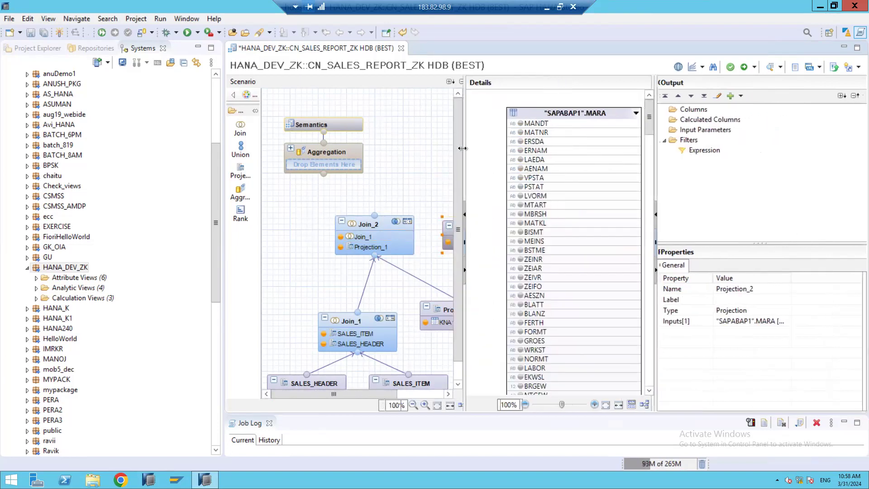
pyautogui.moveTo(730, 171); pyautogui.dragTo(771, 178)
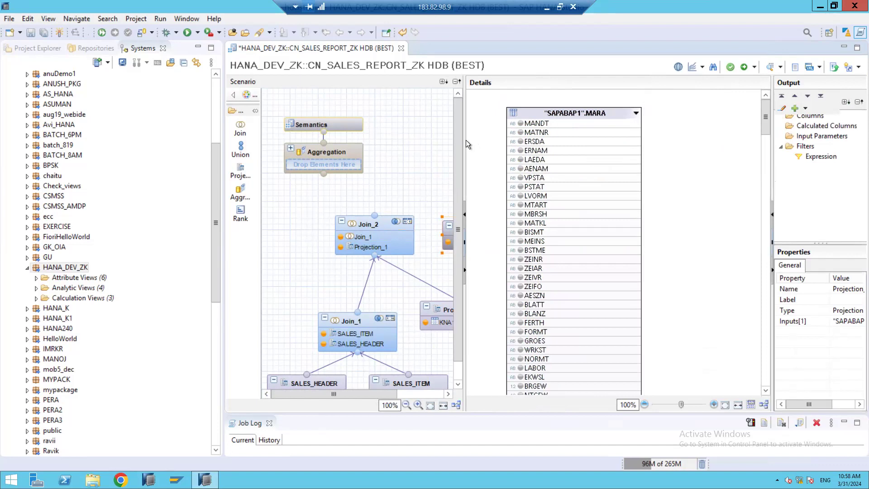
pyautogui.moveTo(466, 141); pyautogui.dragTo(600, 152)
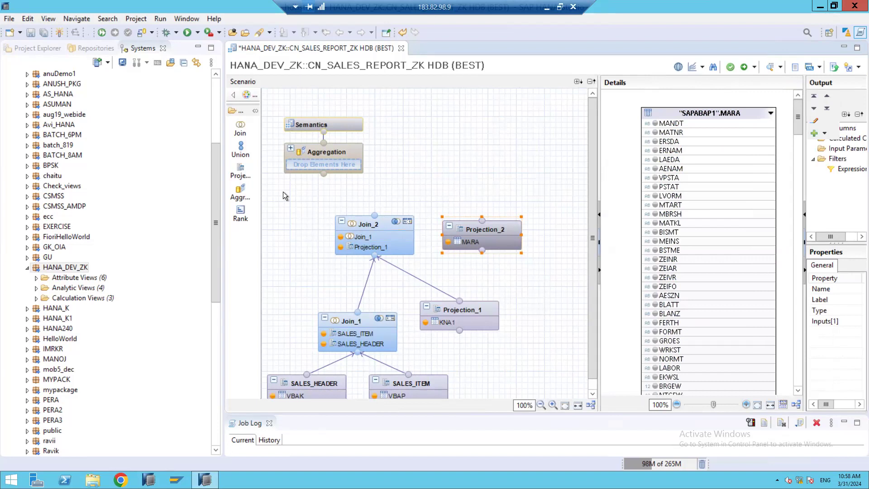
pyautogui.moveTo(494, 232)
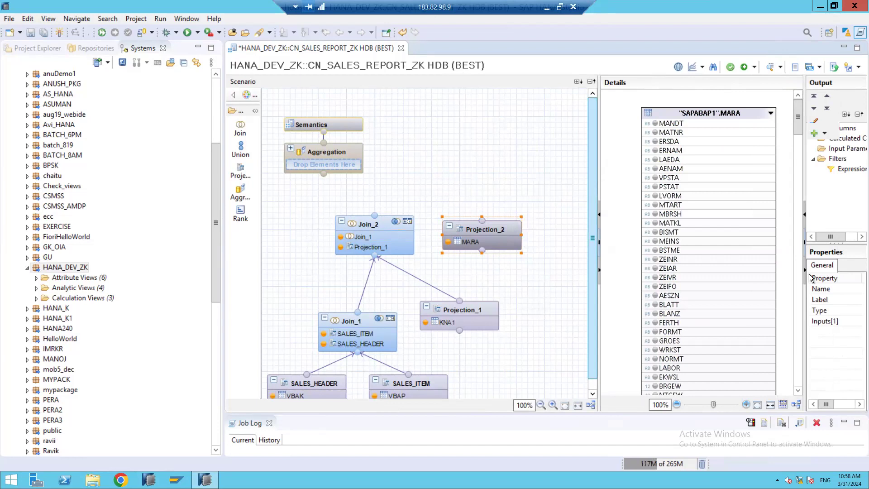
pyautogui.moveTo(598, 154); pyautogui.dragTo(529, 174)
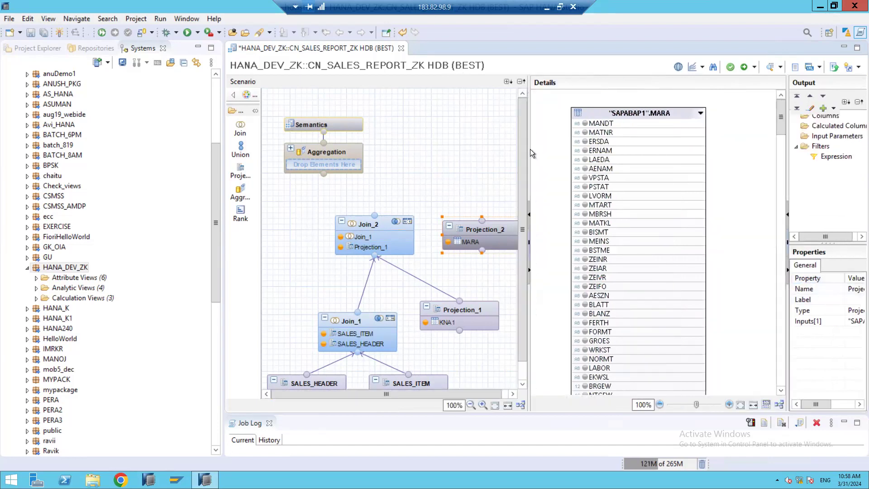
pyautogui.moveTo(531, 148); pyautogui.dragTo(498, 149)
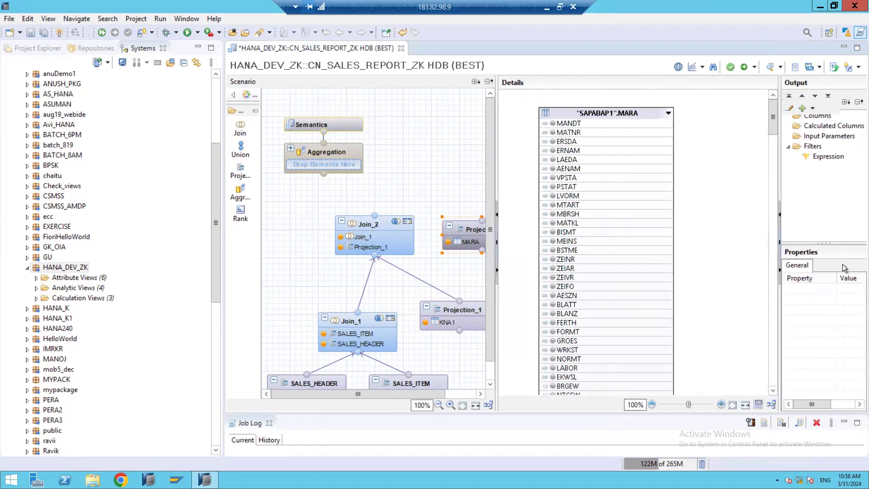
# Step: Collapse Projection_2, widen the properties area and rename the node MATERIAL_DETAILS
pyautogui.click(450, 224)
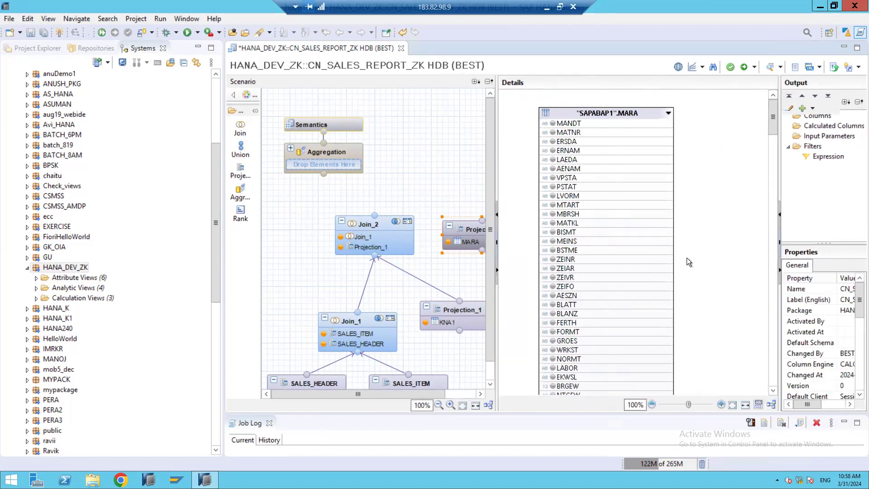
pyautogui.moveTo(781, 159); pyautogui.dragTo(714, 163)
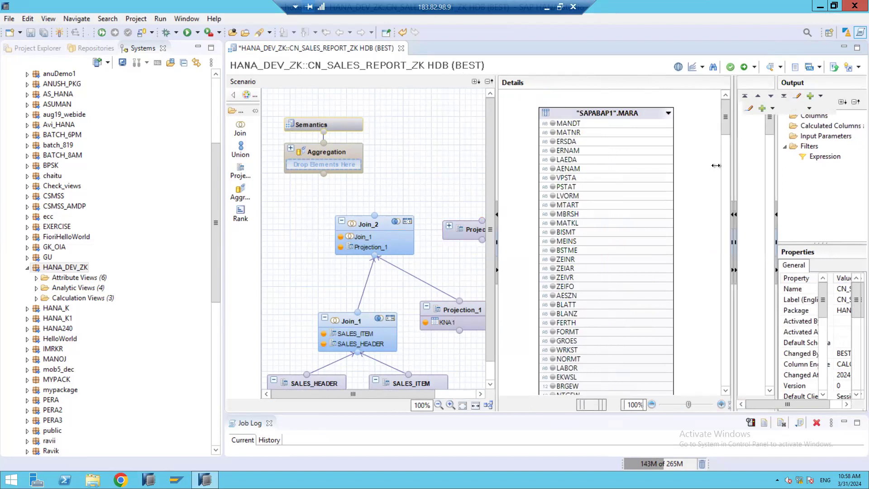
pyautogui.click(457, 231)
pyautogui.click(469, 231)
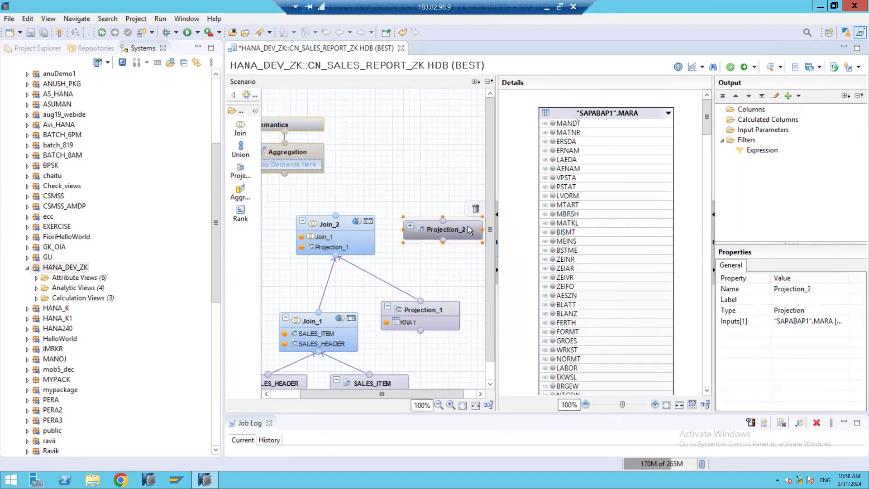
pyautogui.click(809, 288)
pyautogui.write('MATERIAL_DETAILS')
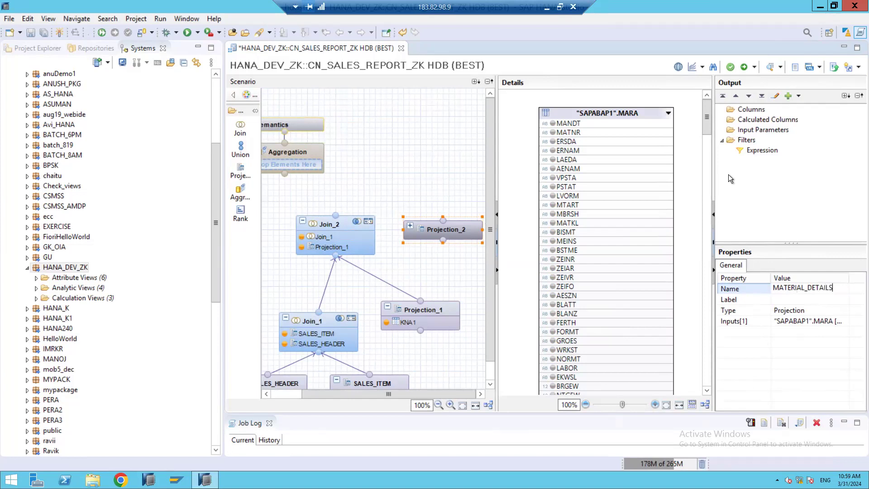
# Step: Add the MARA columns MATNR, ERSDA, MTART and MATKL to the output of MATERIAL_DETAILS
pyautogui.rightClick(570, 133)
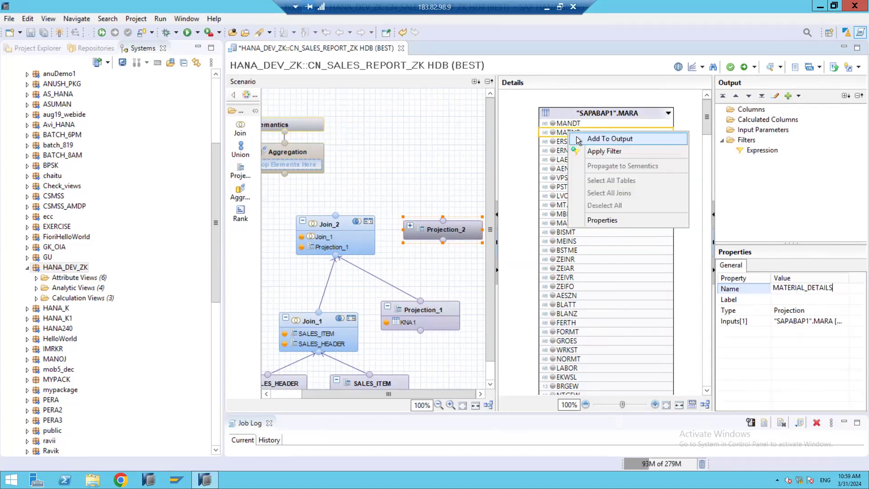
pyautogui.click(578, 140)
pyautogui.rightClick(572, 141)
pyautogui.click(584, 149)
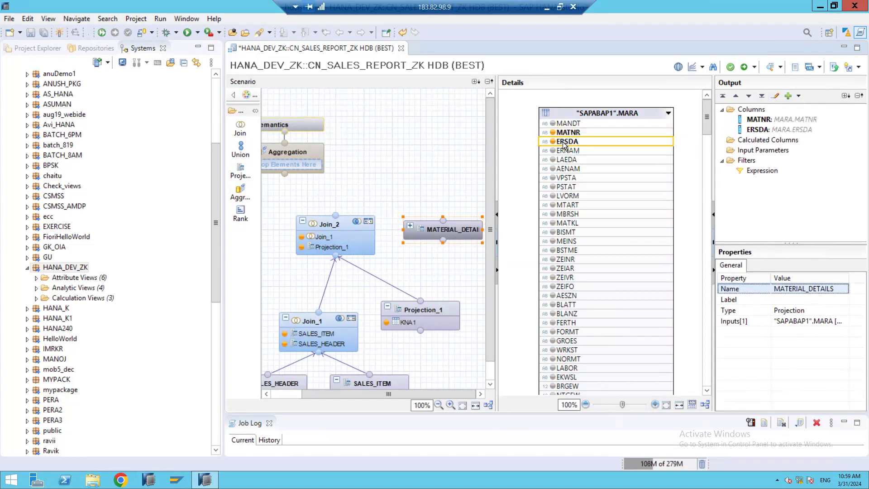
pyautogui.rightClick(580, 205)
pyautogui.click(584, 213)
pyautogui.rightClick(561, 223)
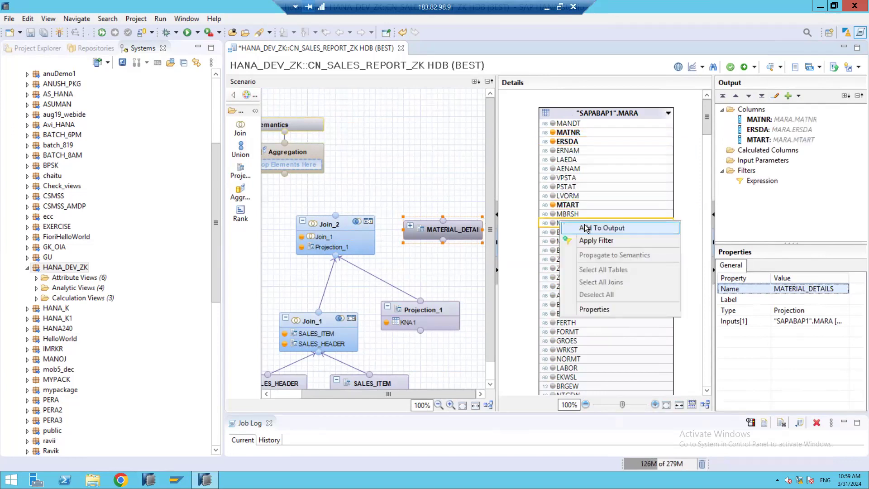
pyautogui.click(587, 230)
pyautogui.moveTo(457, 230)
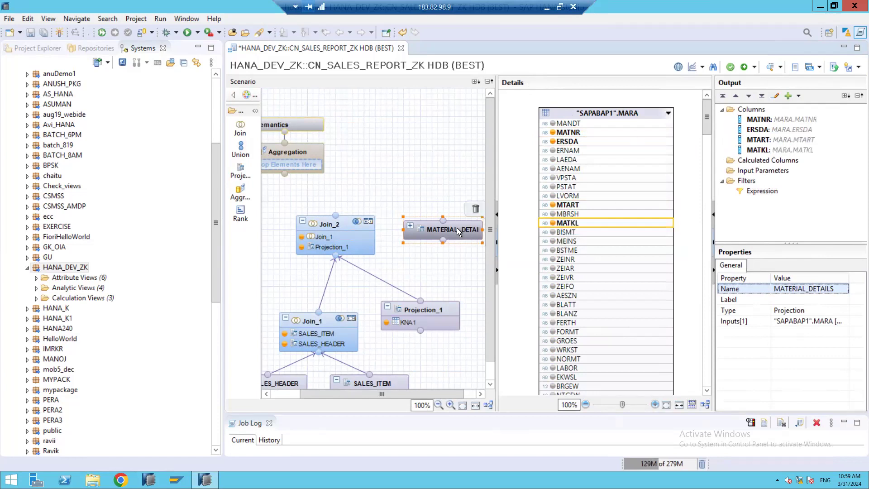
# Step: Add a third join node above Join_2 and connect Join_2 and MATERIAL_DETAILS to it as inputs
pyautogui.moveTo(496, 158); pyautogui.dragTo(536, 168)
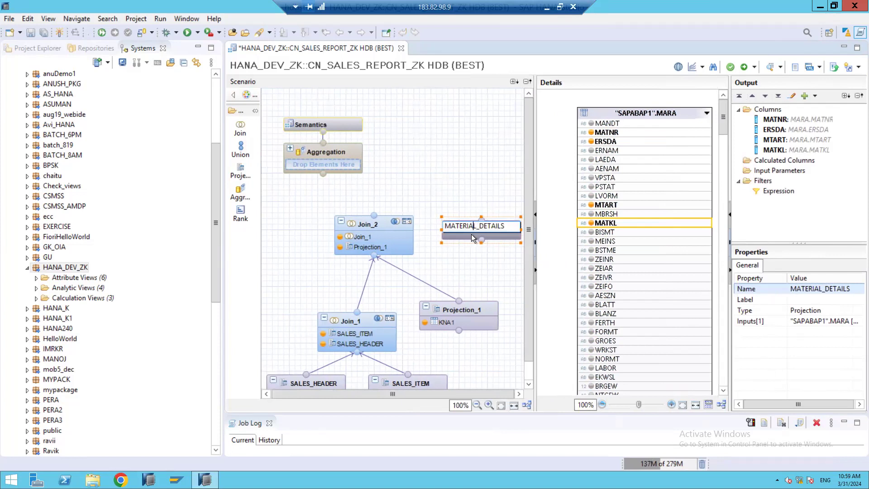
pyautogui.moveTo(471, 235)
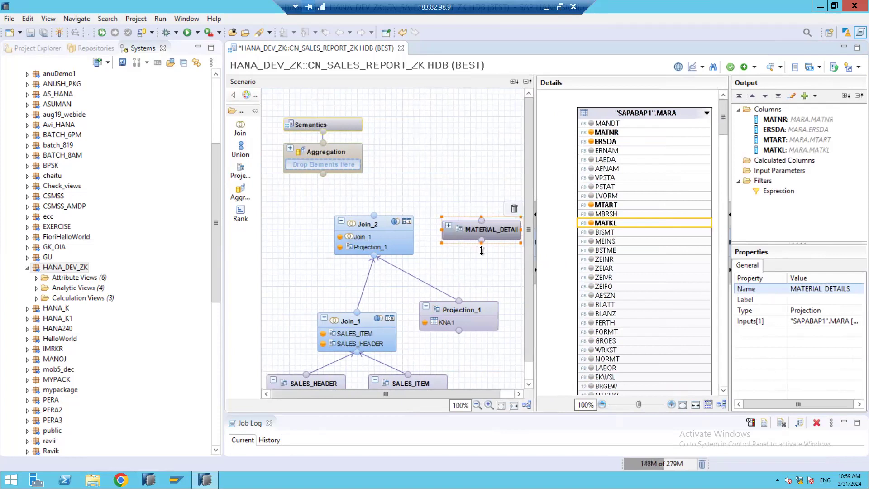
pyautogui.click(398, 227)
pyautogui.moveTo(240, 141); pyautogui.dragTo(434, 173)
pyautogui.moveTo(367, 216); pyautogui.dragTo(435, 198)
pyautogui.moveTo(482, 220); pyautogui.dragTo(434, 203)
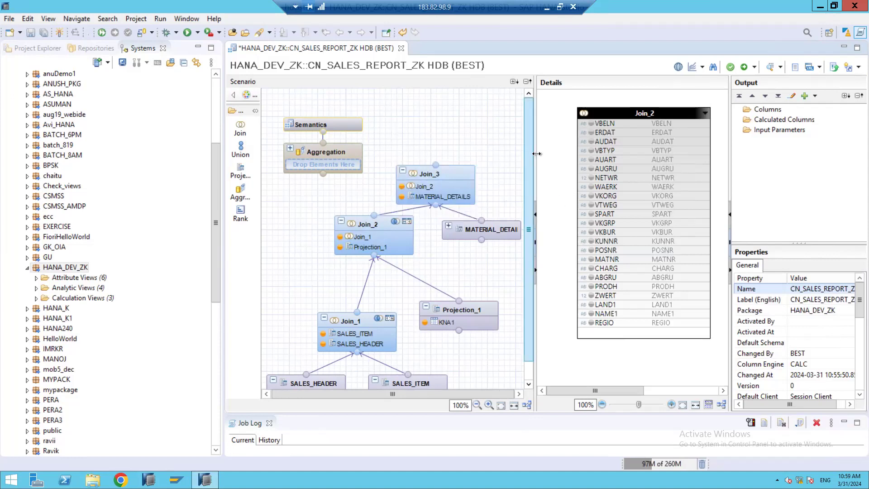
# Step: Join MATNR of Join_2 to MATNR of MATERIAL_DETAILS with join type Left Outer and cardinality 1..1
pyautogui.moveTo(535, 153); pyautogui.dragTo(446, 153)
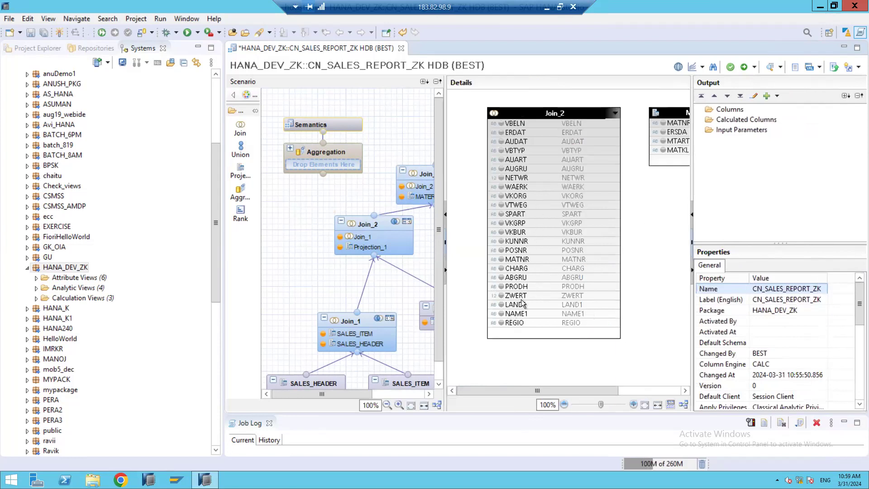
pyautogui.click(619, 258)
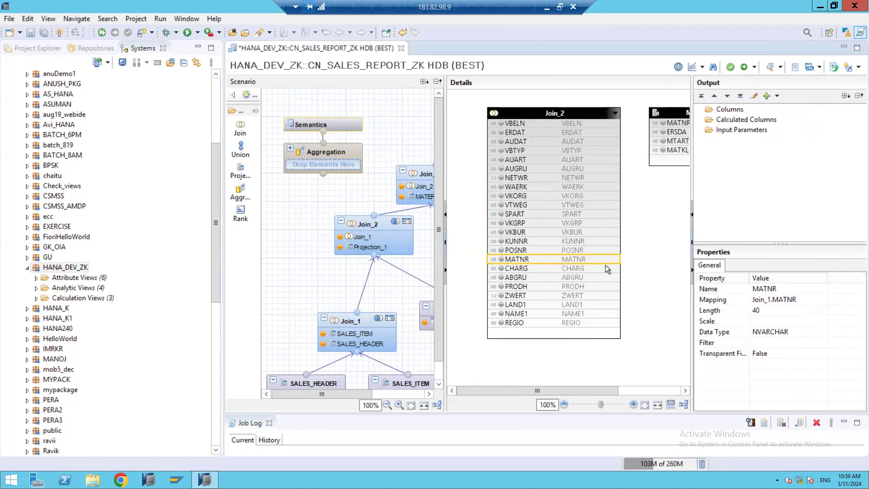
pyautogui.moveTo(615, 259); pyautogui.dragTo(654, 124)
pyautogui.doubleClick(637, 159)
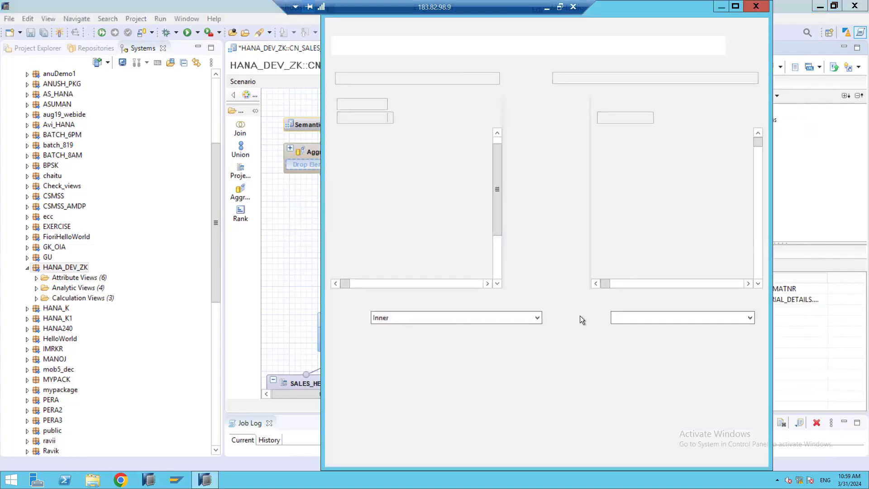
pyautogui.click(462, 317)
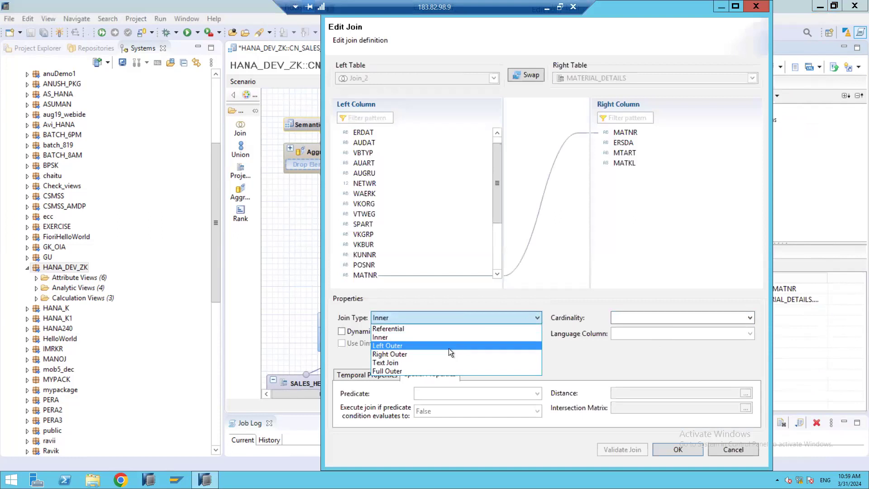
pyautogui.click(447, 347)
pyautogui.click(643, 317)
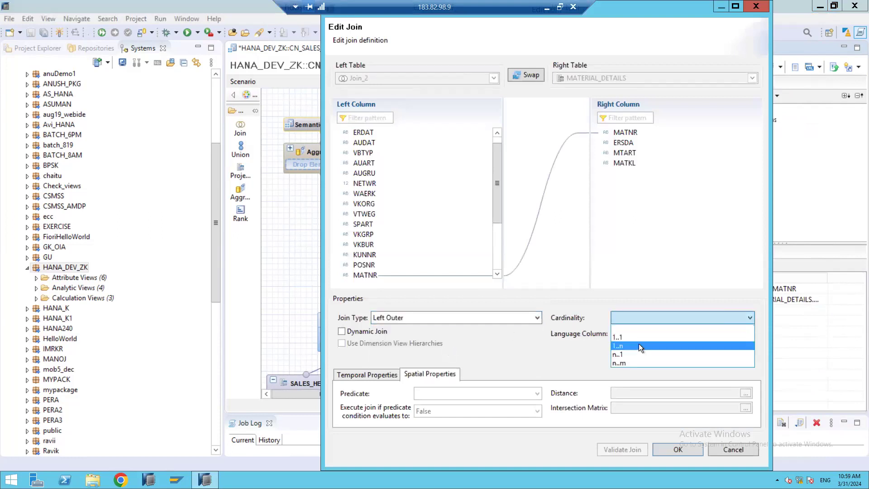
pyautogui.click(632, 336)
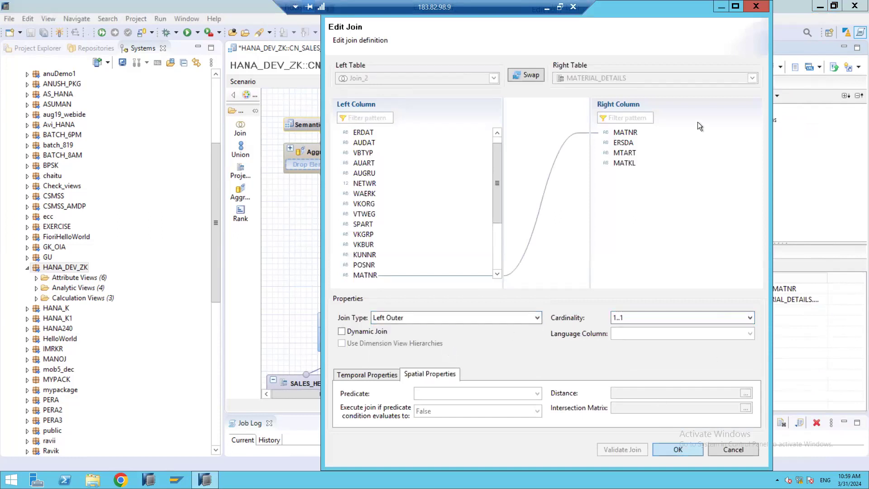
pyautogui.click(677, 449)
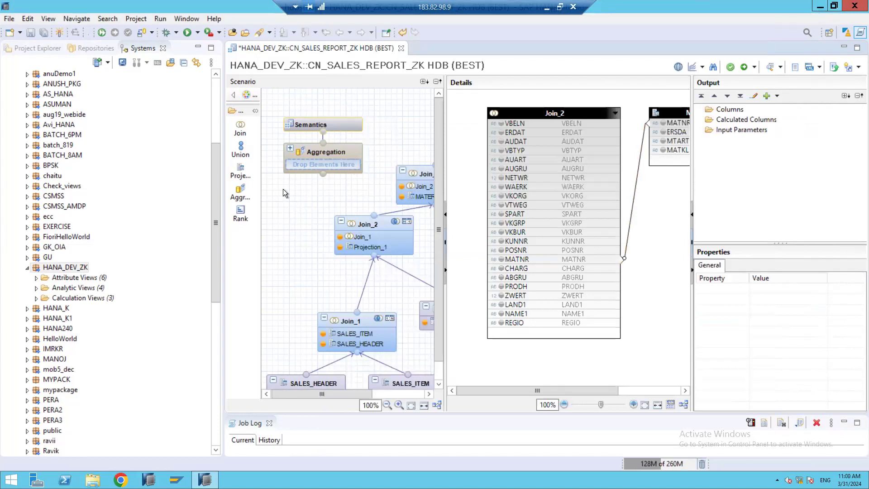
# Step: Add all columns of Join_2 and MATERIAL_DETAILS to the output of Join_3
pyautogui.moveTo(445, 138); pyautogui.dragTo(528, 159)
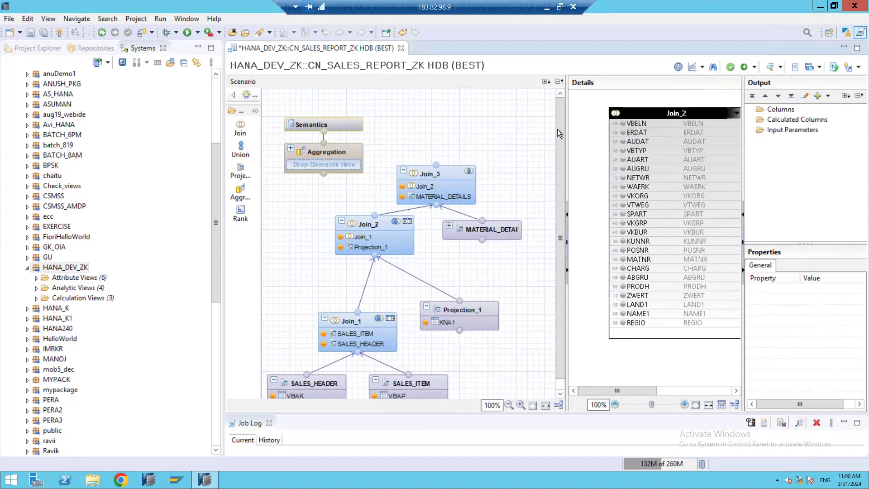
pyautogui.moveTo(566, 136); pyautogui.dragTo(530, 140)
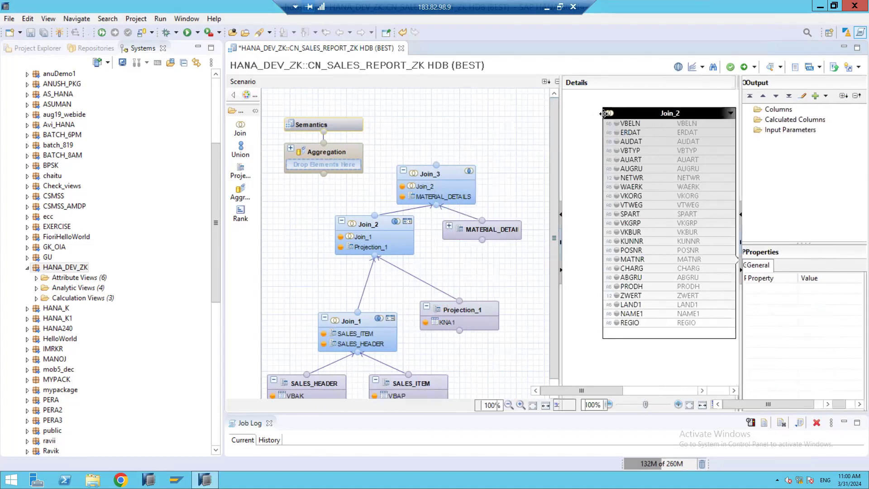
pyautogui.rightClick(615, 116)
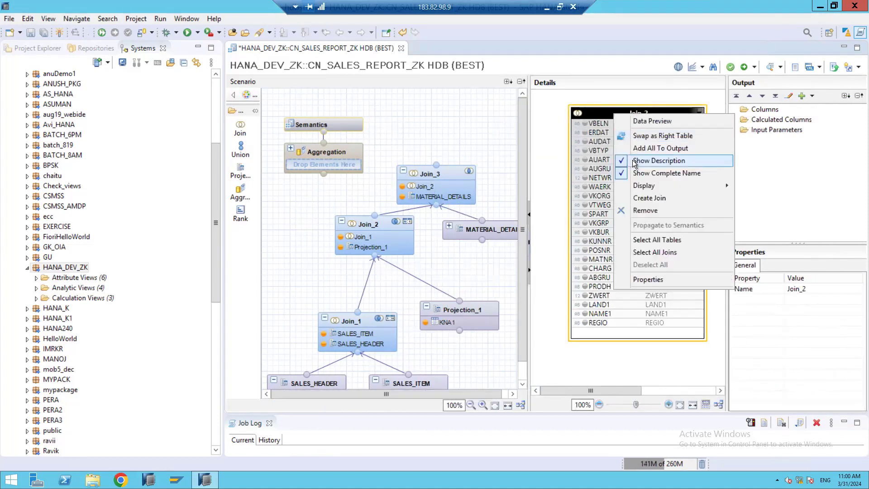
pyautogui.click(661, 148)
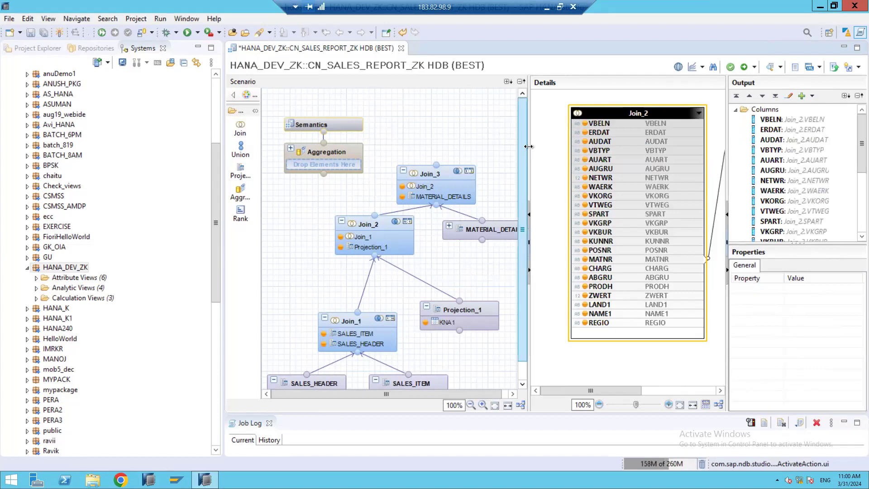
pyautogui.moveTo(526, 145); pyautogui.dragTo(499, 145)
pyautogui.click(705, 112)
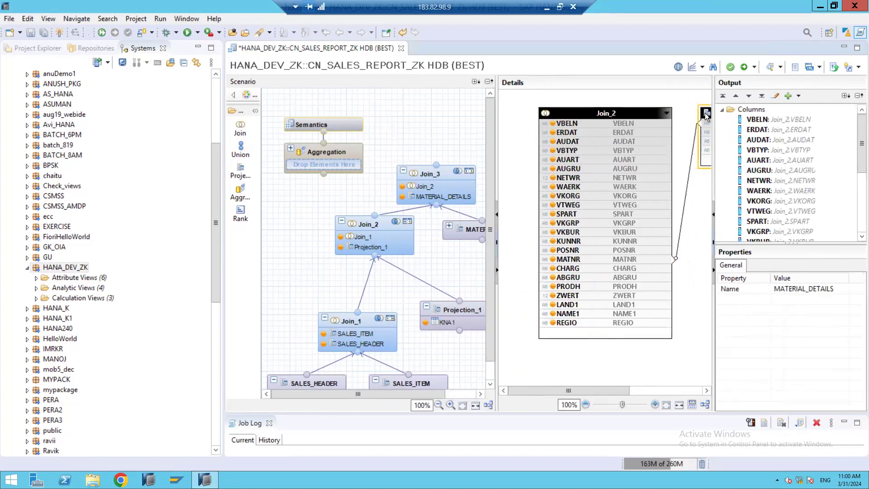
pyautogui.rightClick(705, 113)
pyautogui.click(747, 148)
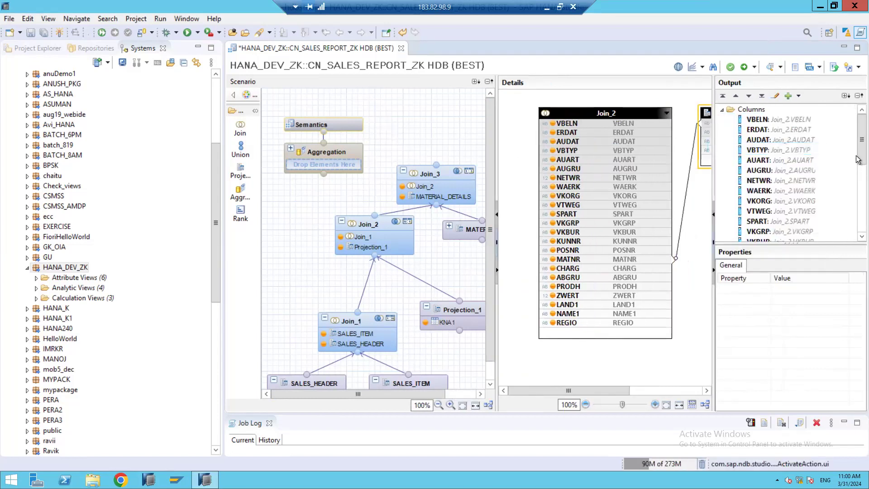
# Step: Remove the duplicate material number column MATNR_1 from the output of Join_3
pyautogui.scroll(-3, 858, 183)
pyautogui.scroll(-4, 858, 184)
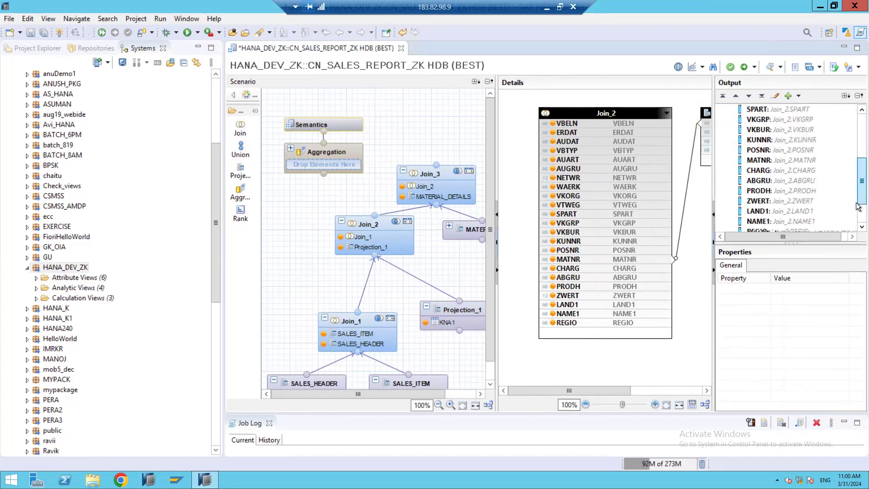
pyautogui.rightClick(767, 225)
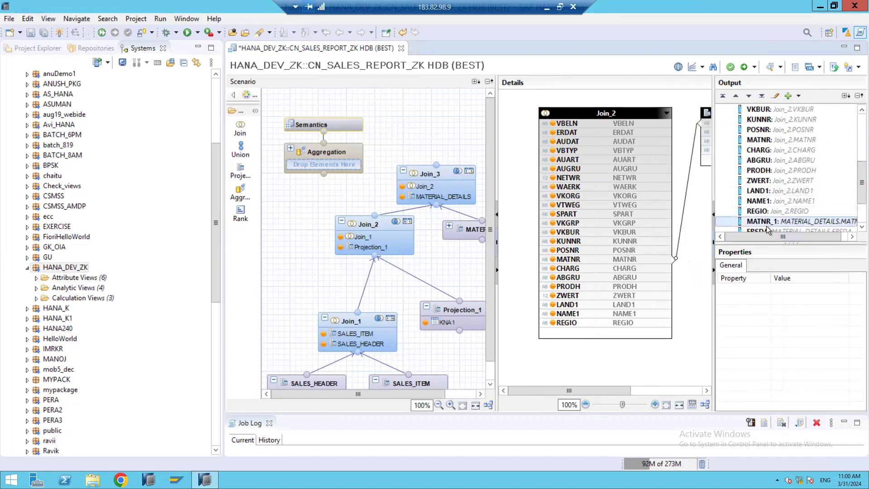
pyautogui.click(795, 253)
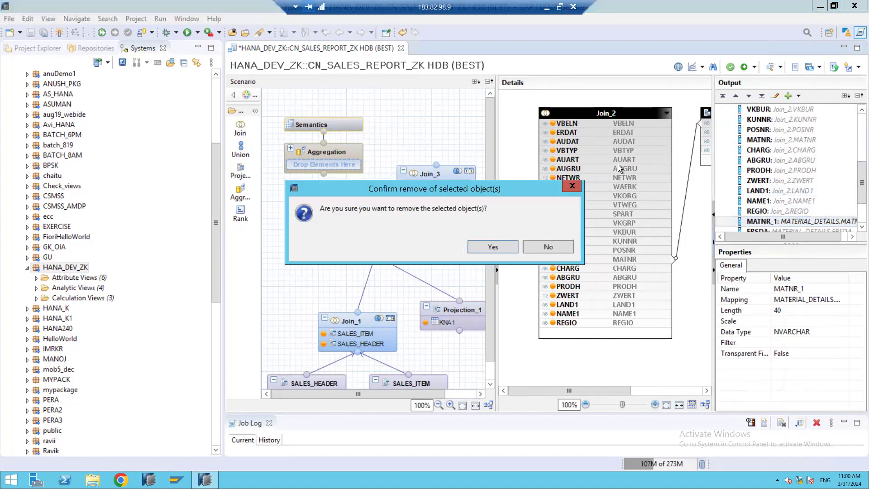
pyautogui.click(492, 246)
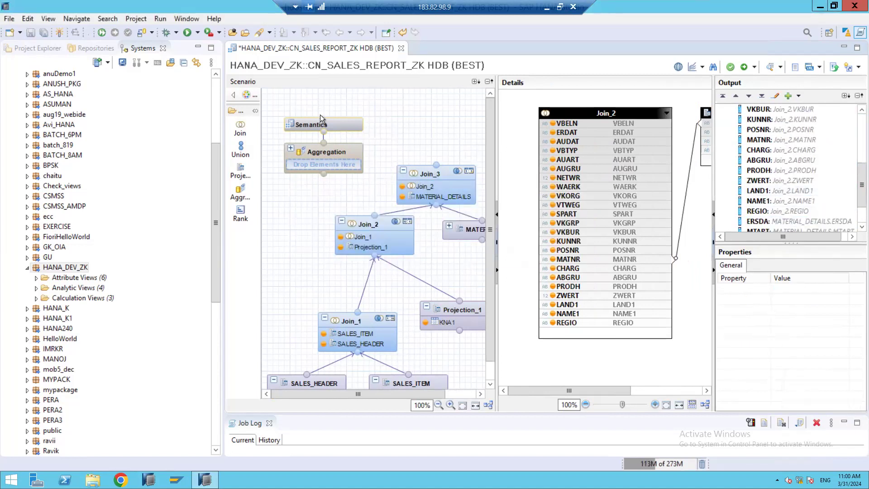
# Step: Reposition Semantics and Aggregation, connect Join_3 to Aggregation, and save the view with all Join_3 columns in the Aggregation output
pyautogui.moveTo(319, 118); pyautogui.dragTo(362, 100)
pyautogui.moveTo(333, 145); pyautogui.dragTo(376, 159)
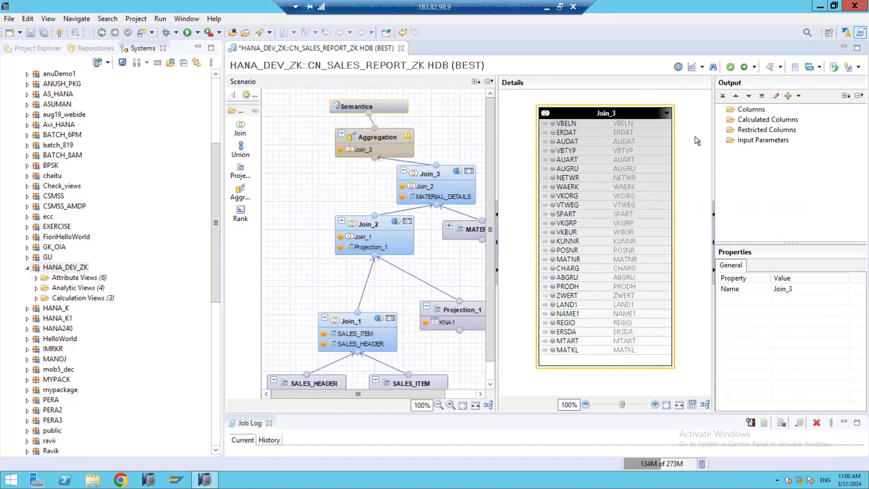
pyautogui.rightClick(596, 113)
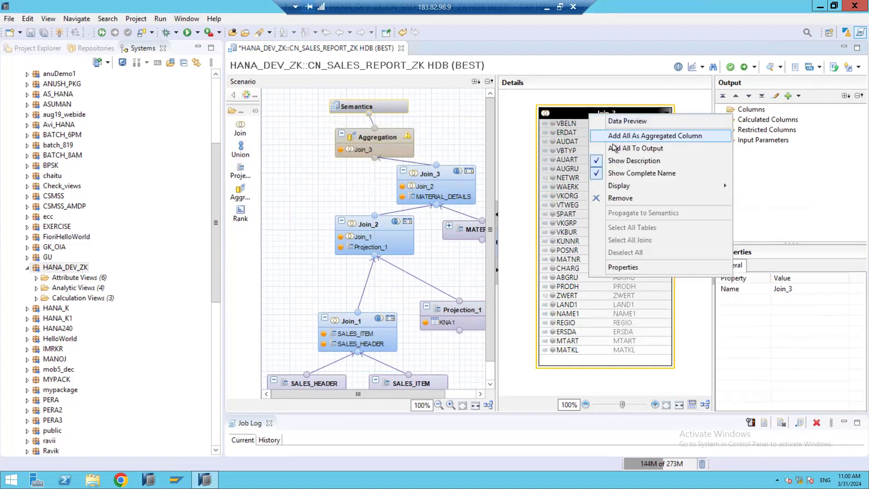
pyautogui.click(609, 143)
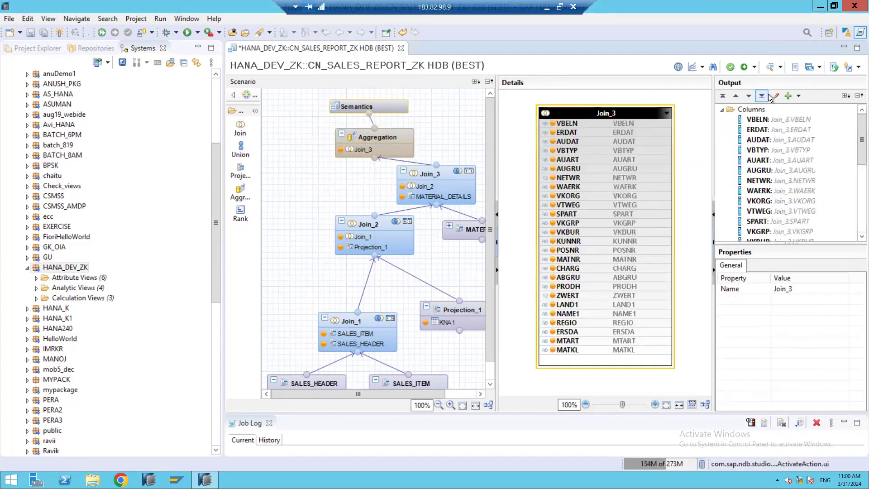
pyautogui.hotkey('ctrl', 's')
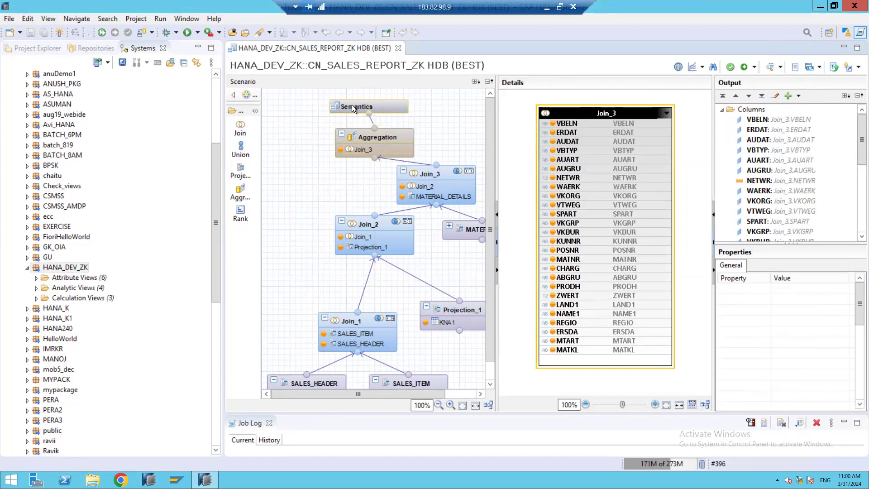
# Step: Try to auto-assign the column types in Semantics and review which columns are attributes or measures
pyautogui.click(351, 105)
pyautogui.moveTo(496, 123); pyautogui.dragTo(491, 121)
pyautogui.click(848, 133)
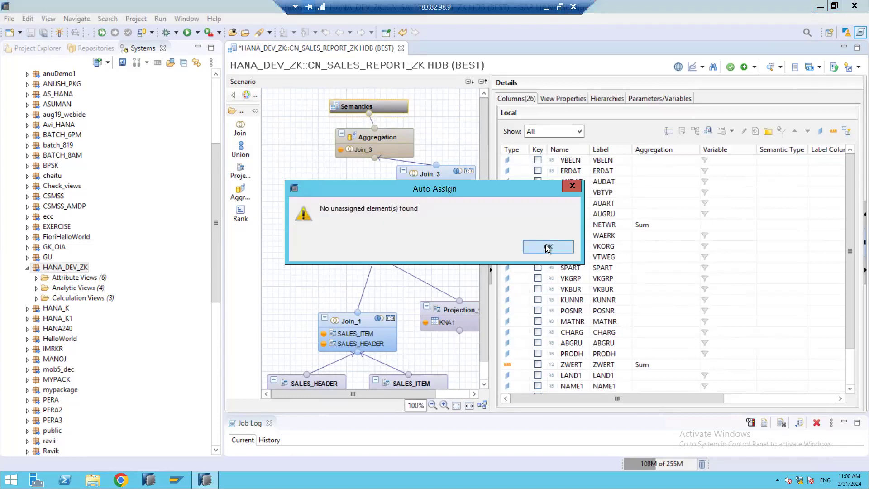
pyautogui.click(547, 247)
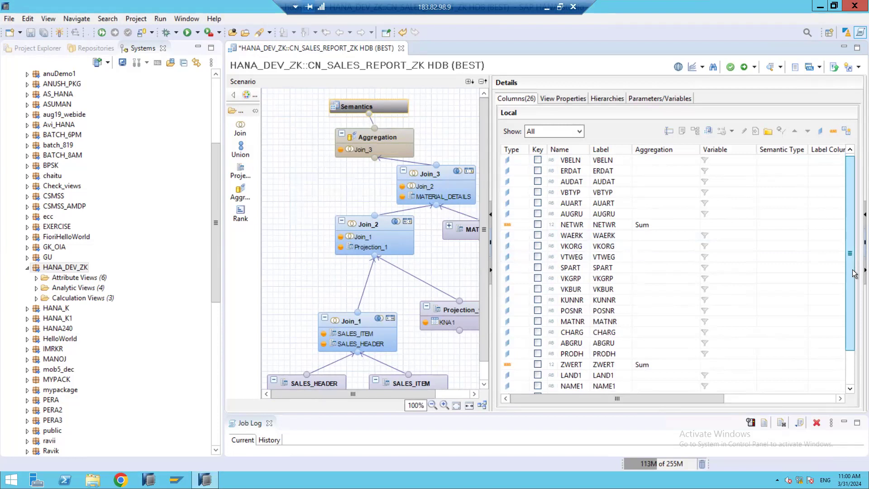
pyautogui.moveTo(850, 245); pyautogui.dragTo(850, 280)
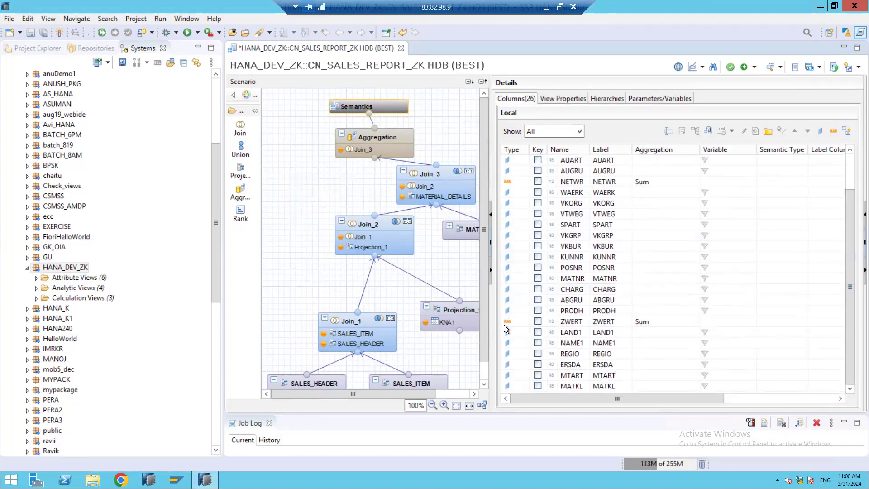
pyautogui.moveTo(477, 164)
# Step: Set the default client of CN_SALES_REPORT_ZK to Cross Client in its view properties
pyautogui.click(563, 98)
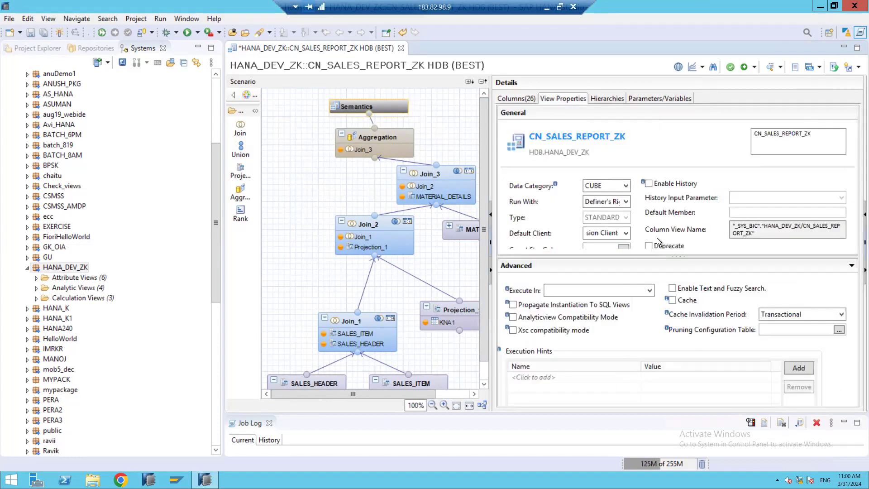
pyautogui.click(621, 238)
pyautogui.click(609, 249)
# Step: Validate and activate CN_SALES_REPORT_ZK, enlarging the job log to follow the job statuses
pyautogui.click(731, 67)
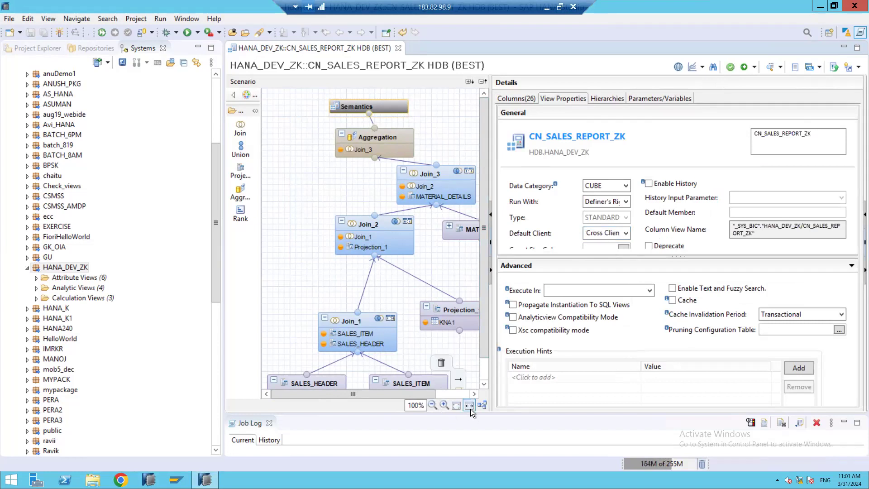
pyautogui.moveTo(471, 413); pyautogui.dragTo(471, 301)
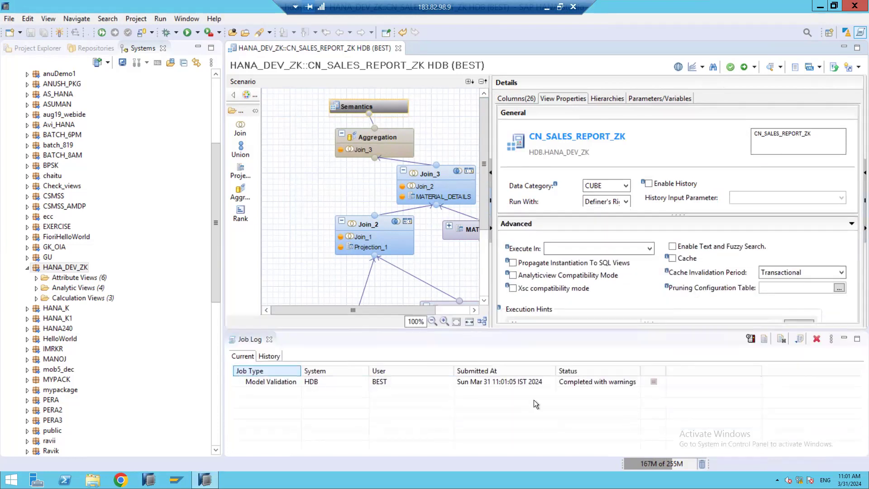
pyautogui.click(745, 68)
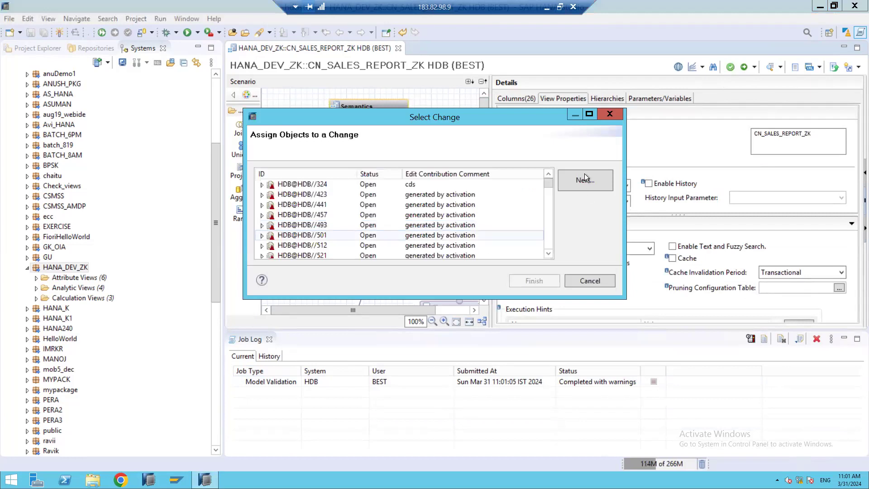
pyautogui.click(621, 114)
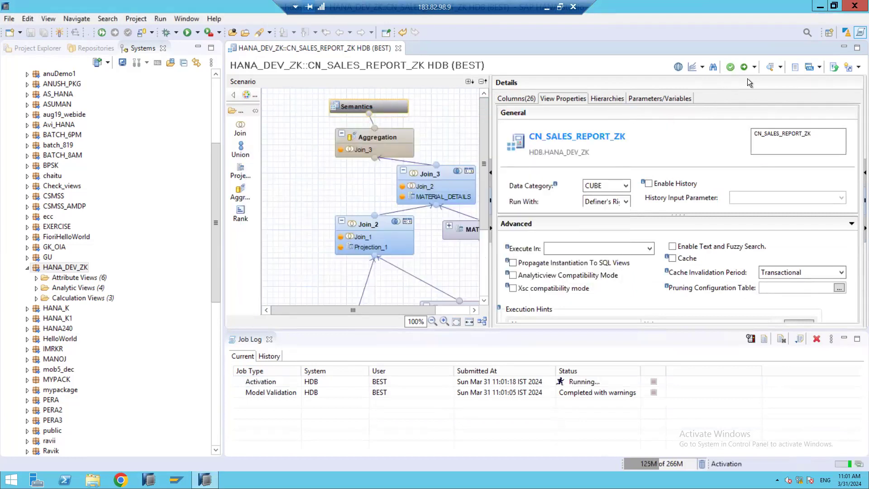
# Step: Preview the raw data of CN_SALES_REPORT_ZK and examine the customer, material and measure columns
pyautogui.click(775, 71)
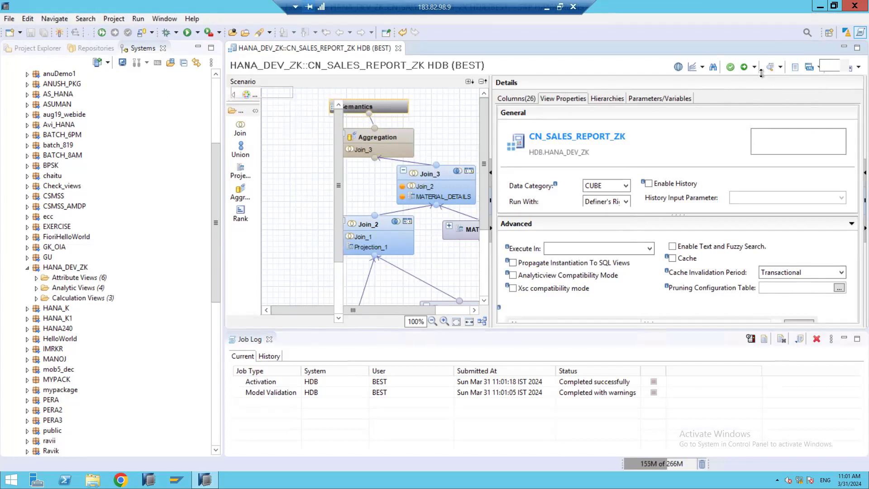
pyautogui.click(348, 66)
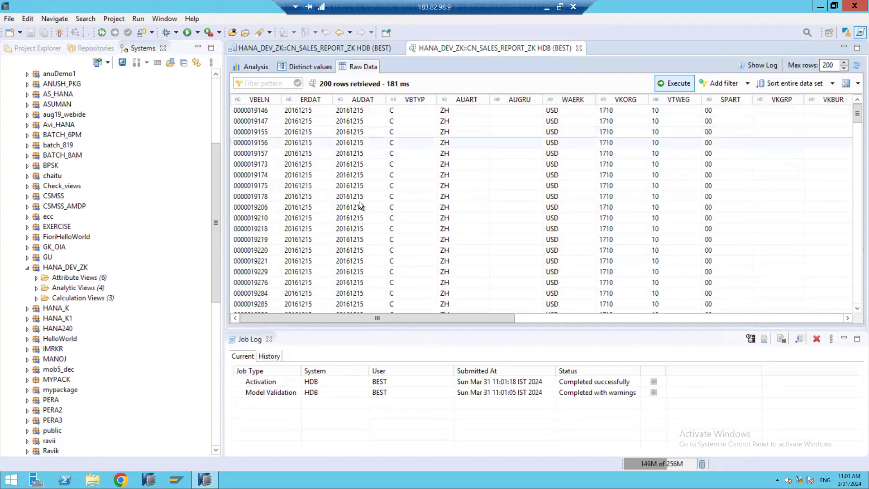
pyautogui.moveTo(410, 317); pyautogui.dragTo(825, 284)
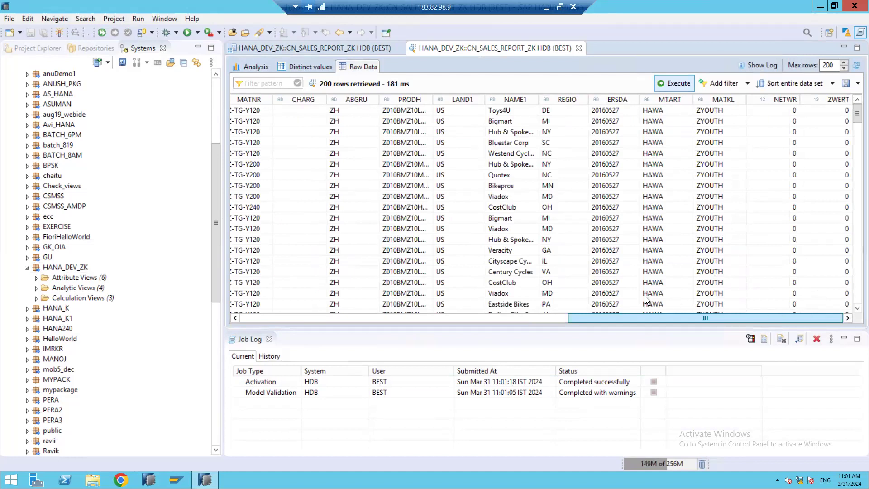
# Step: Return to the first columns of the CN_SALES_REPORT_ZK raw data and examine the sales document header fields
pyautogui.moveTo(645, 297); pyautogui.dragTo(449, 278)
pyautogui.moveTo(232, 240); pyautogui.dragTo(314, 137)
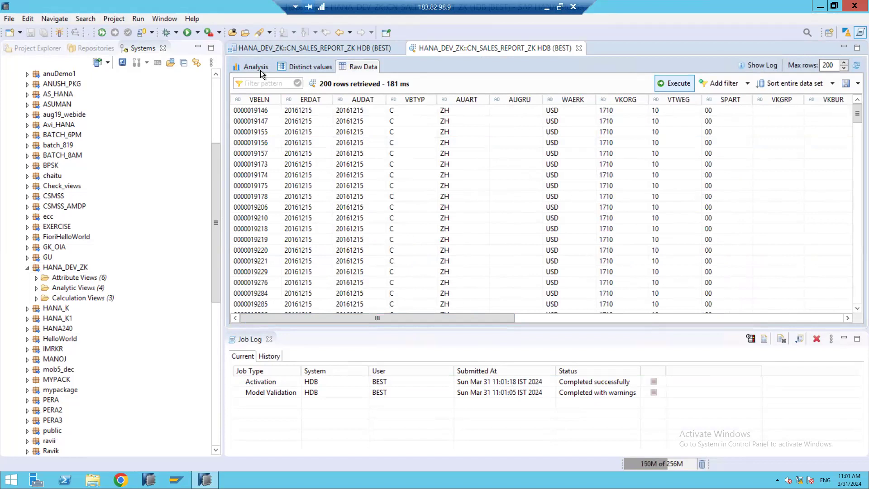
pyautogui.hotkey('ctrl', 'pageup')
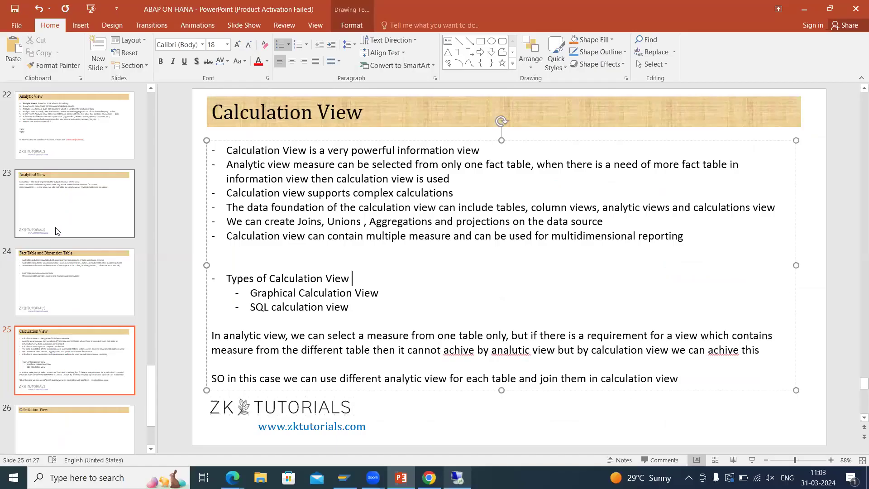
# Step: Review the ABAP ON HANA slides backwards from the Analytical View slide through the join types to the Attribute View slide
pyautogui.click(49, 195)
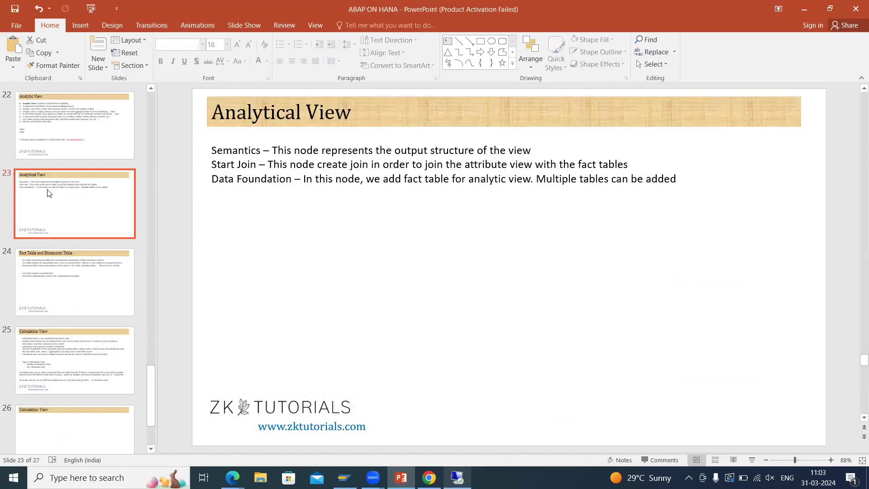
pyautogui.scroll(1, 61, 163)
pyautogui.click(61, 163)
pyautogui.scroll(2, 63, 158)
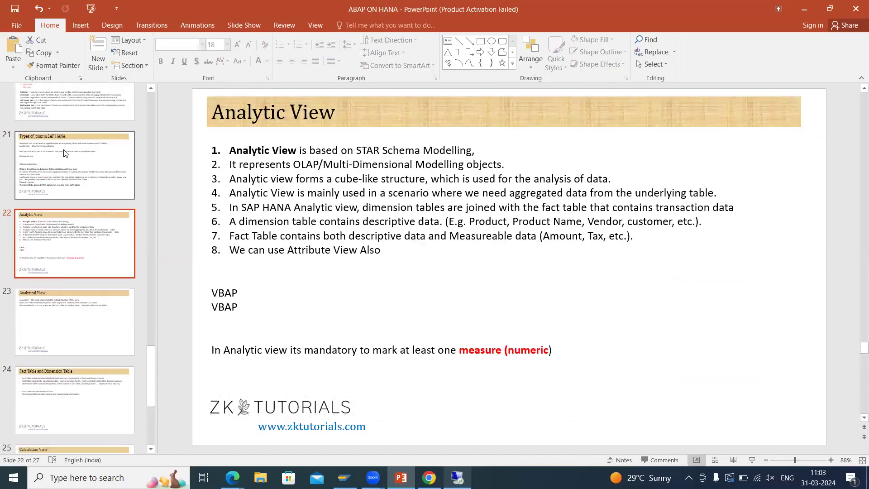
pyautogui.click(64, 153)
pyautogui.scroll(1, 64, 153)
pyautogui.click(63, 153)
pyautogui.scroll(1, 64, 153)
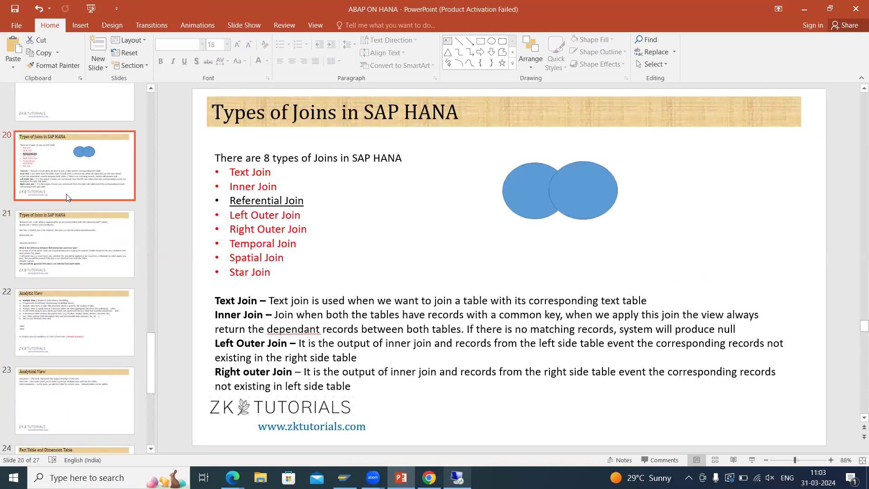
pyautogui.press('Up')
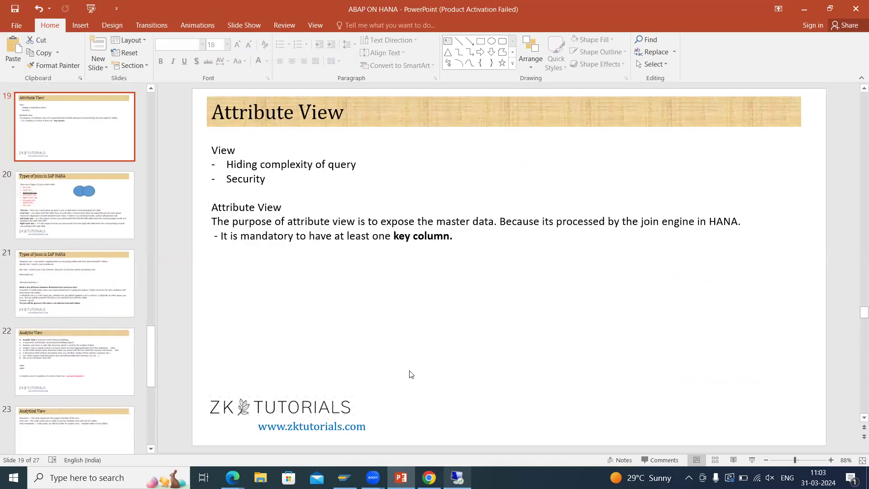